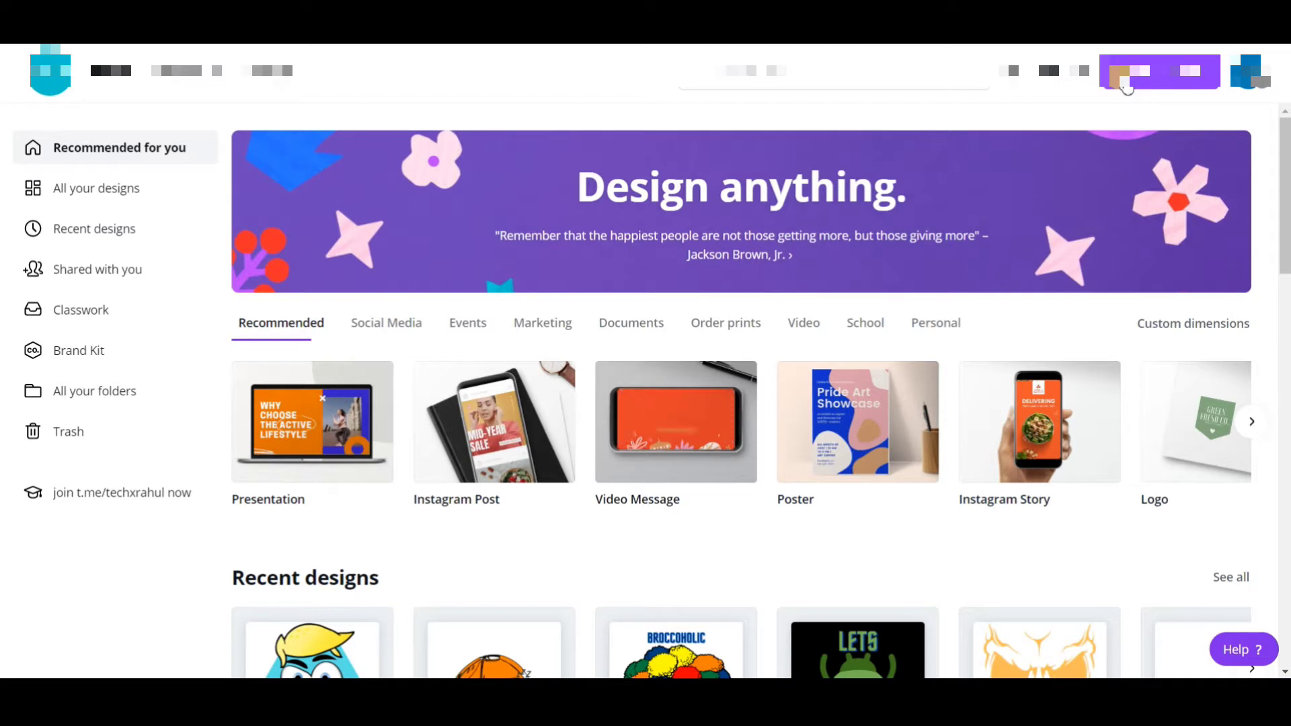
# Create a new blank custom-size design of 4500 x 5400 px
pyautogui.click(1127, 86)
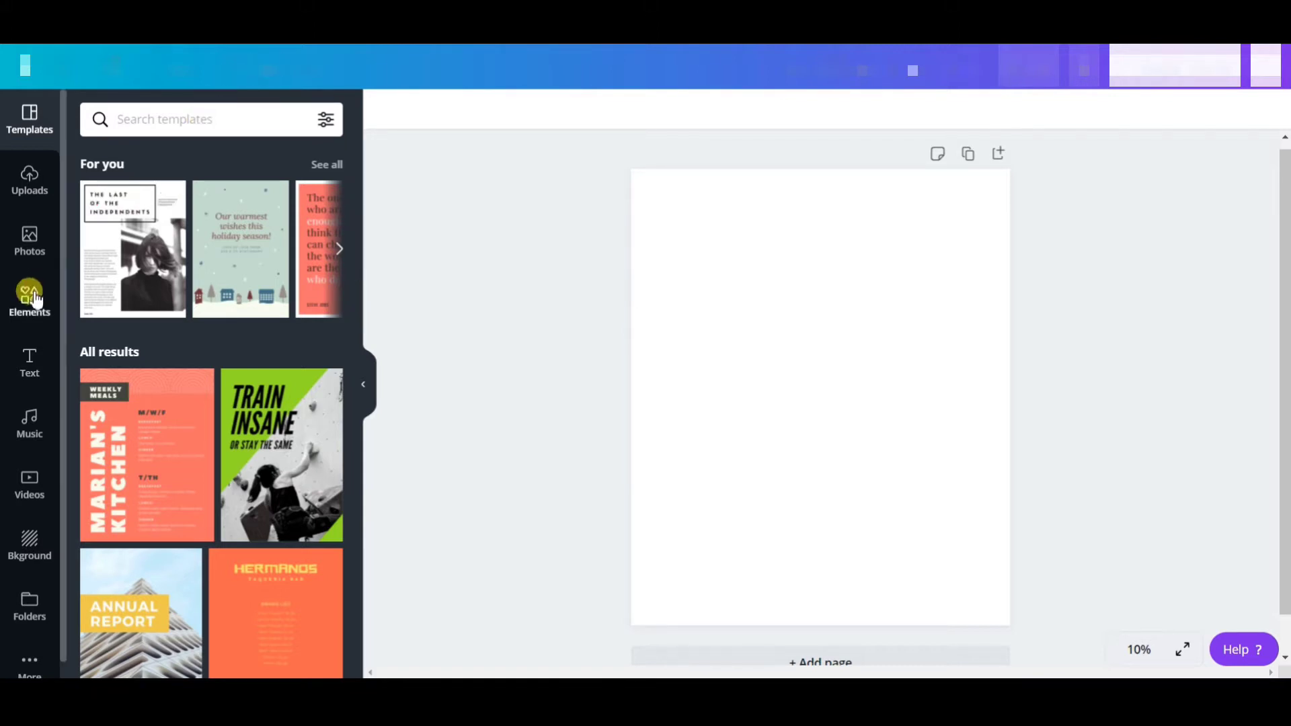
# Search the Elements library for 'orange' and scroll through the orange fruit graphics
pyautogui.click(32, 322)
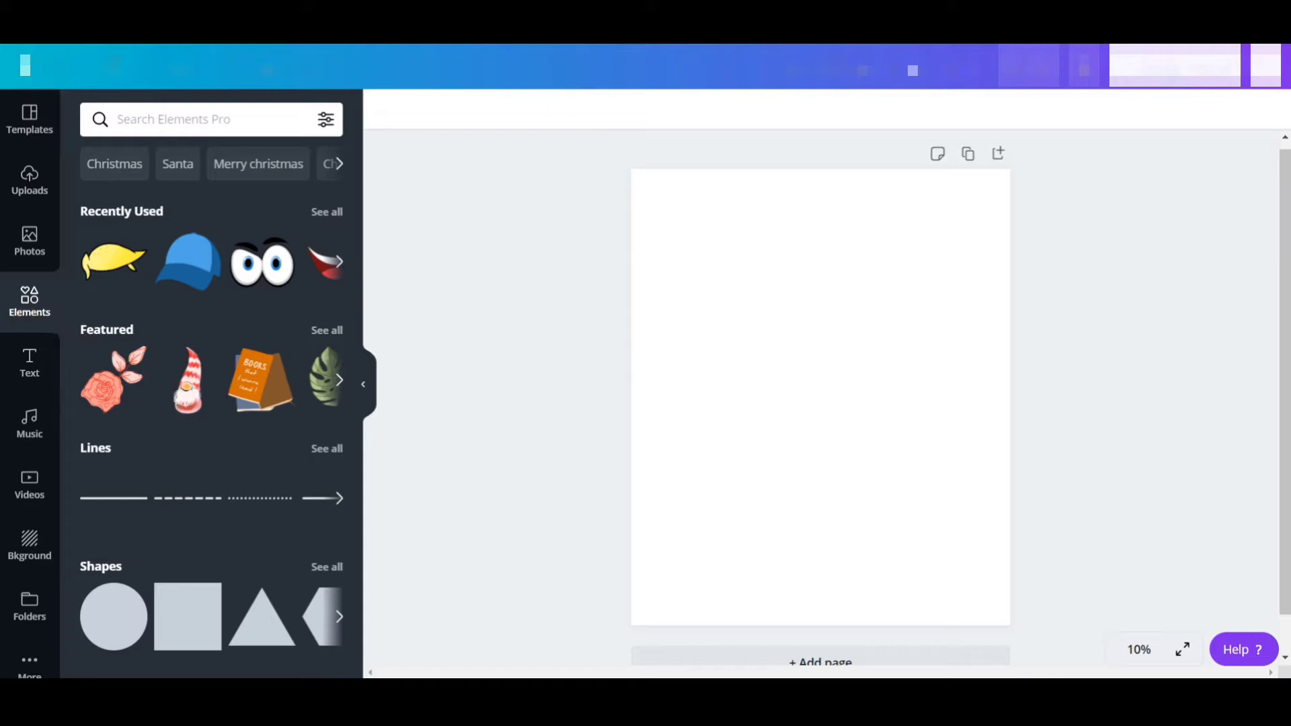
pyautogui.click(165, 122)
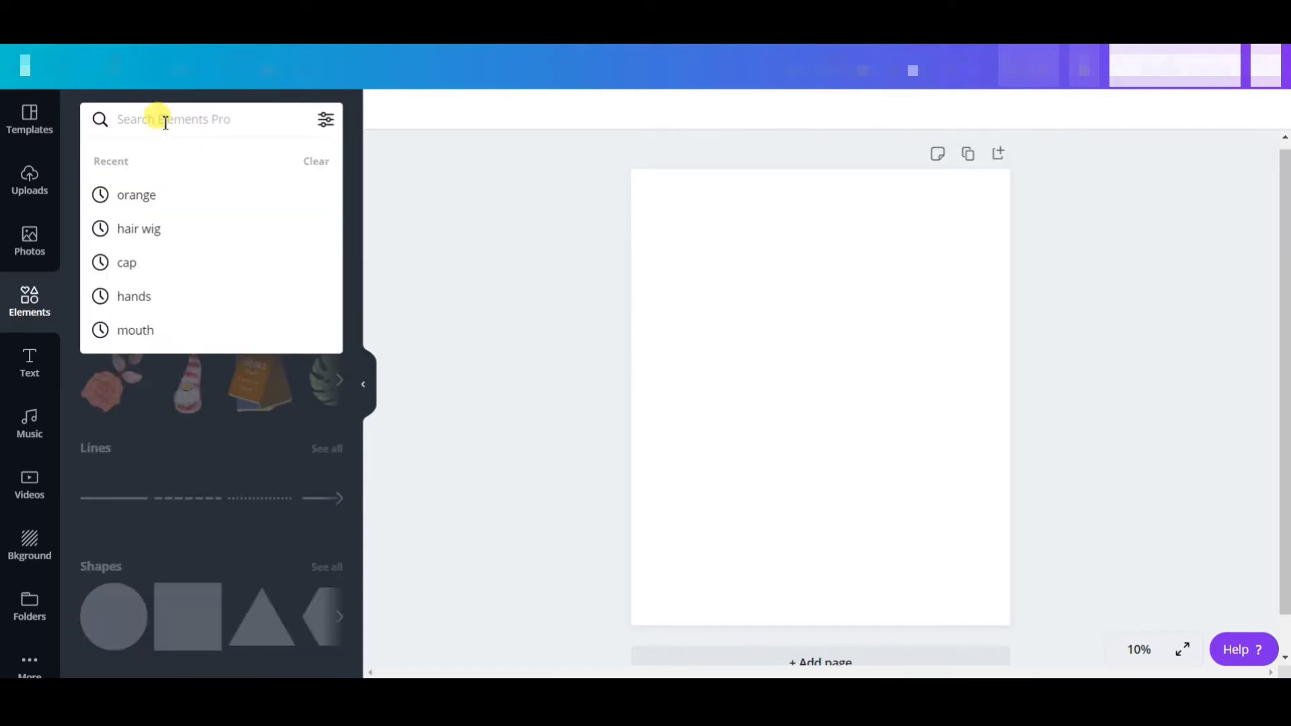
pyautogui.click(155, 196)
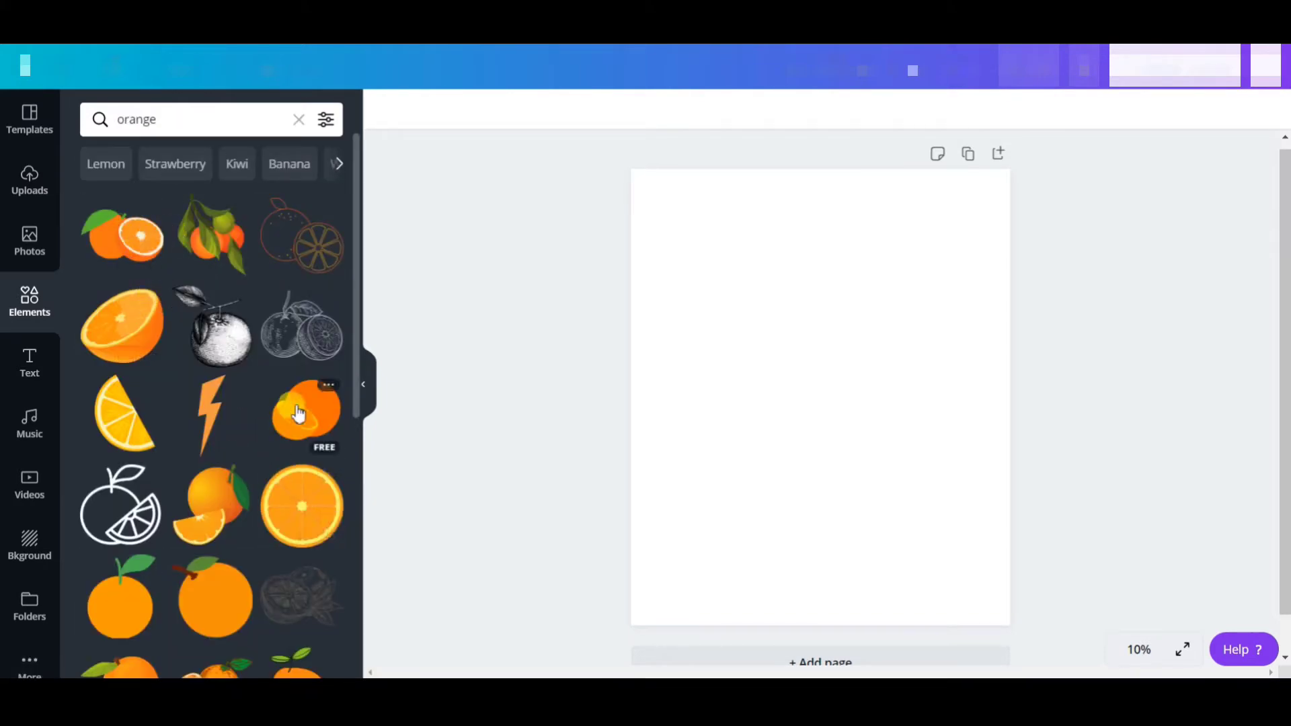
pyautogui.scroll(-2, 229, 422)
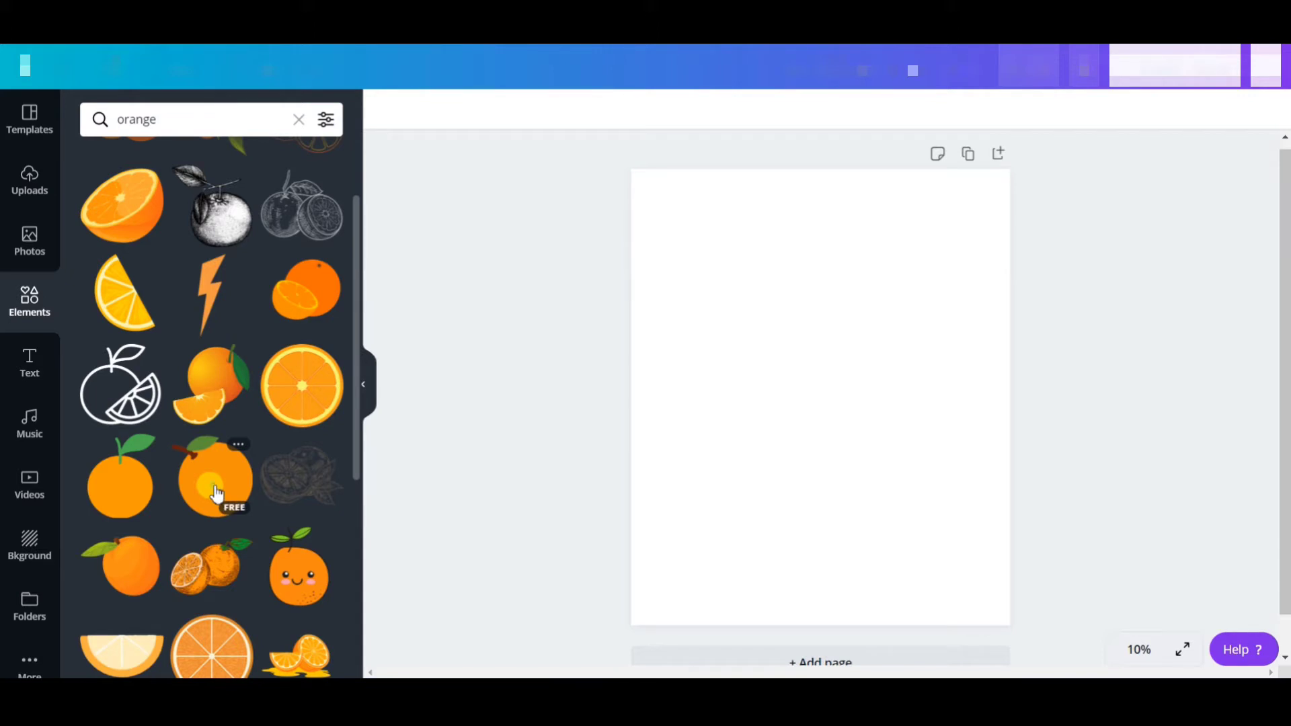
# Add the orange fruit graphic, enlarge it, and centre it horizontally and vertically on the page
pyautogui.click(216, 494)
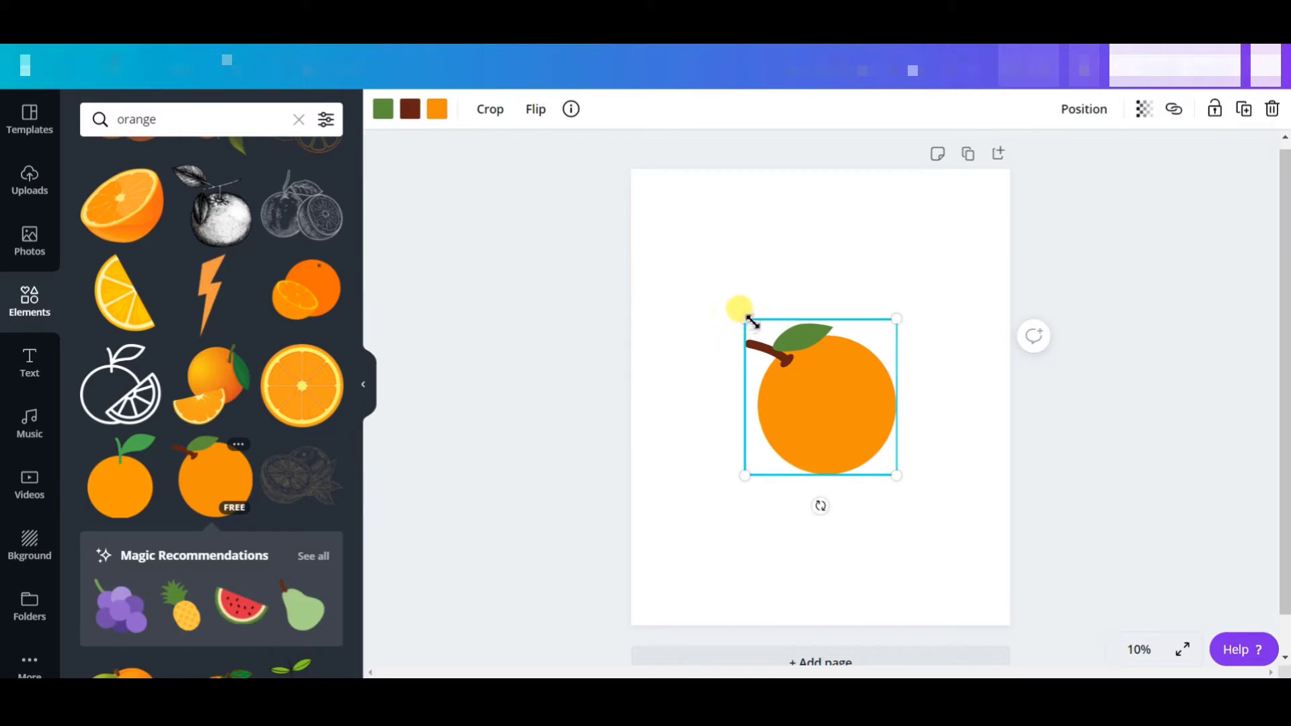
pyautogui.moveTo(747, 318); pyautogui.dragTo(636, 207)
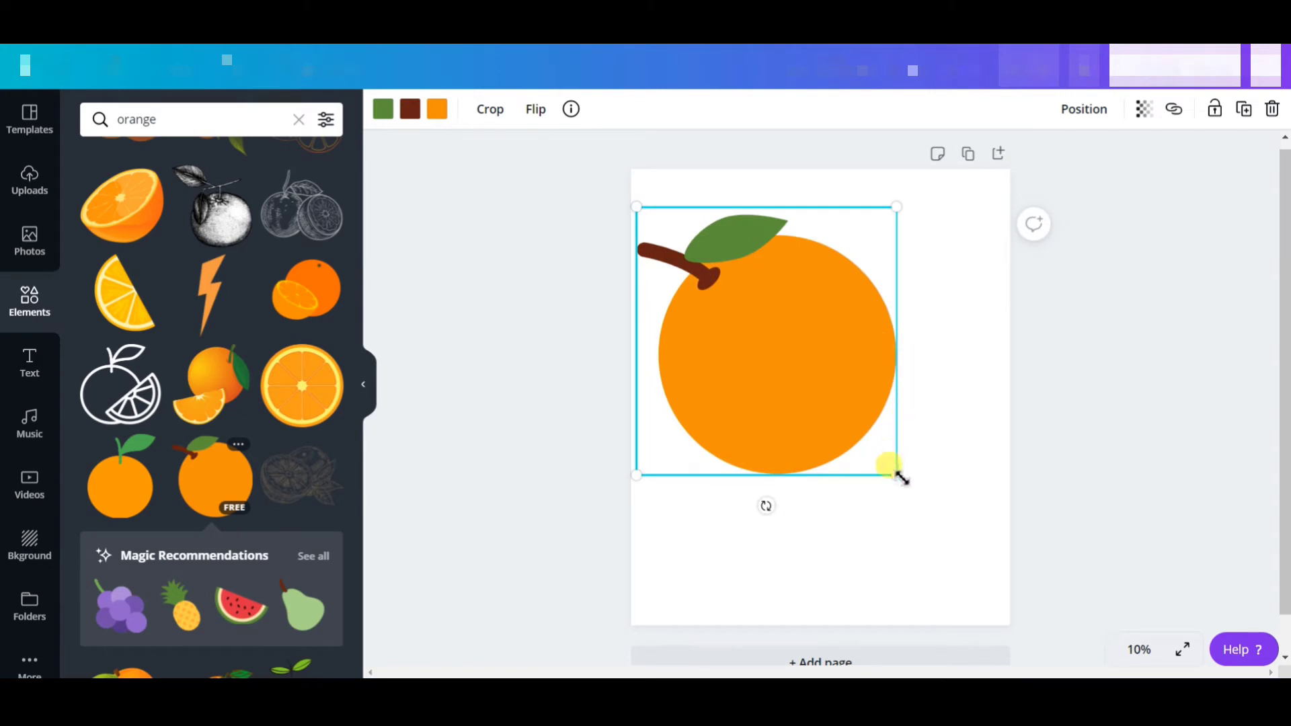
pyautogui.moveTo(899, 476); pyautogui.dragTo(987, 568)
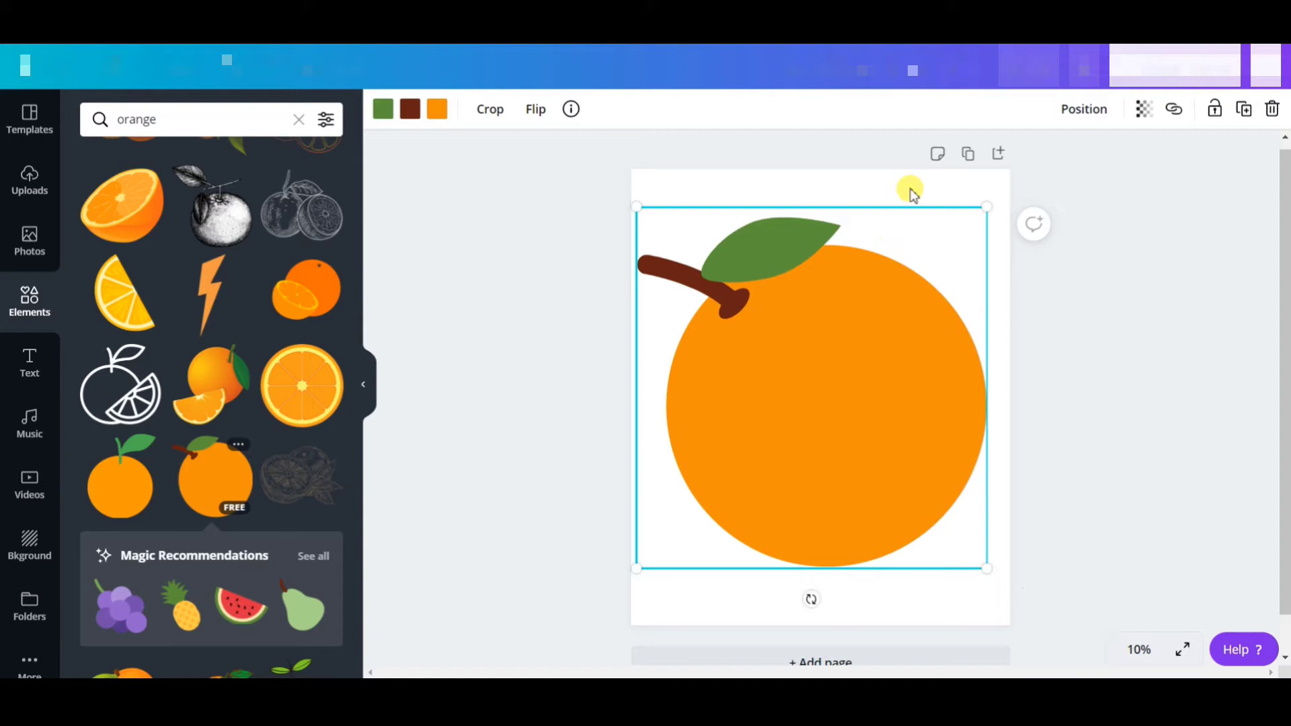
pyautogui.click(1069, 112)
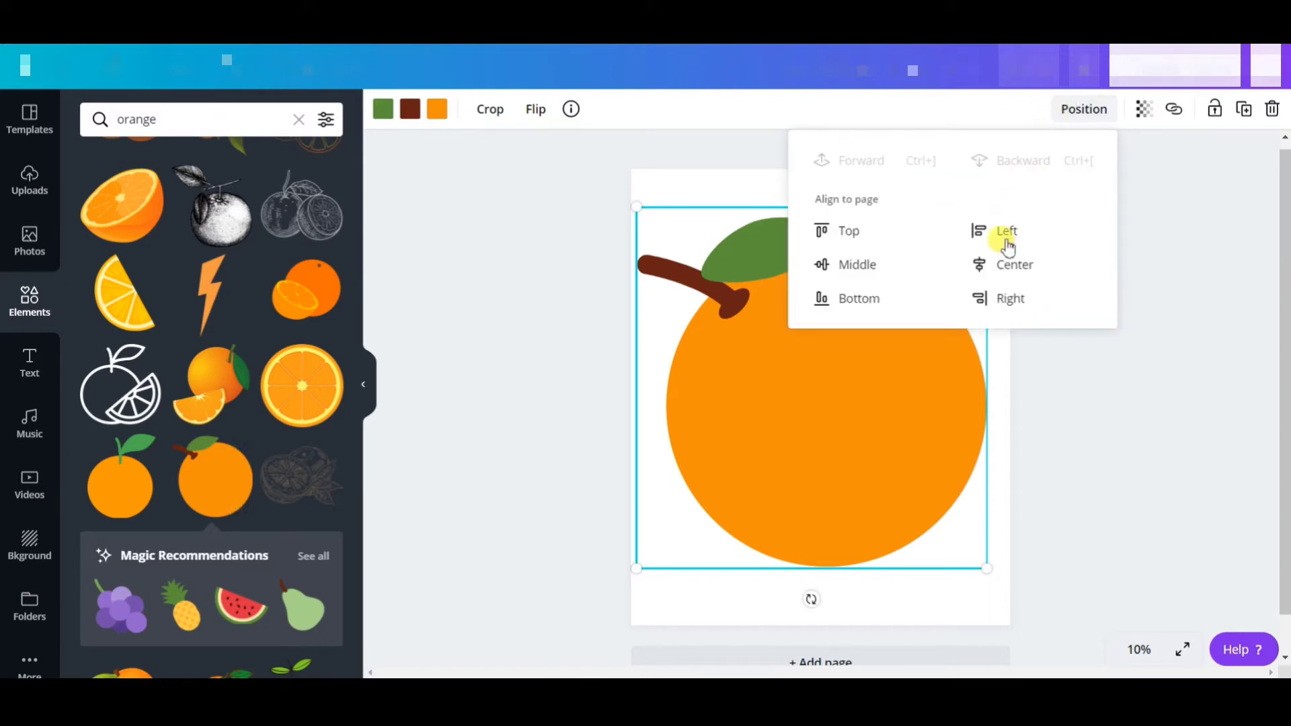
pyautogui.click(1005, 263)
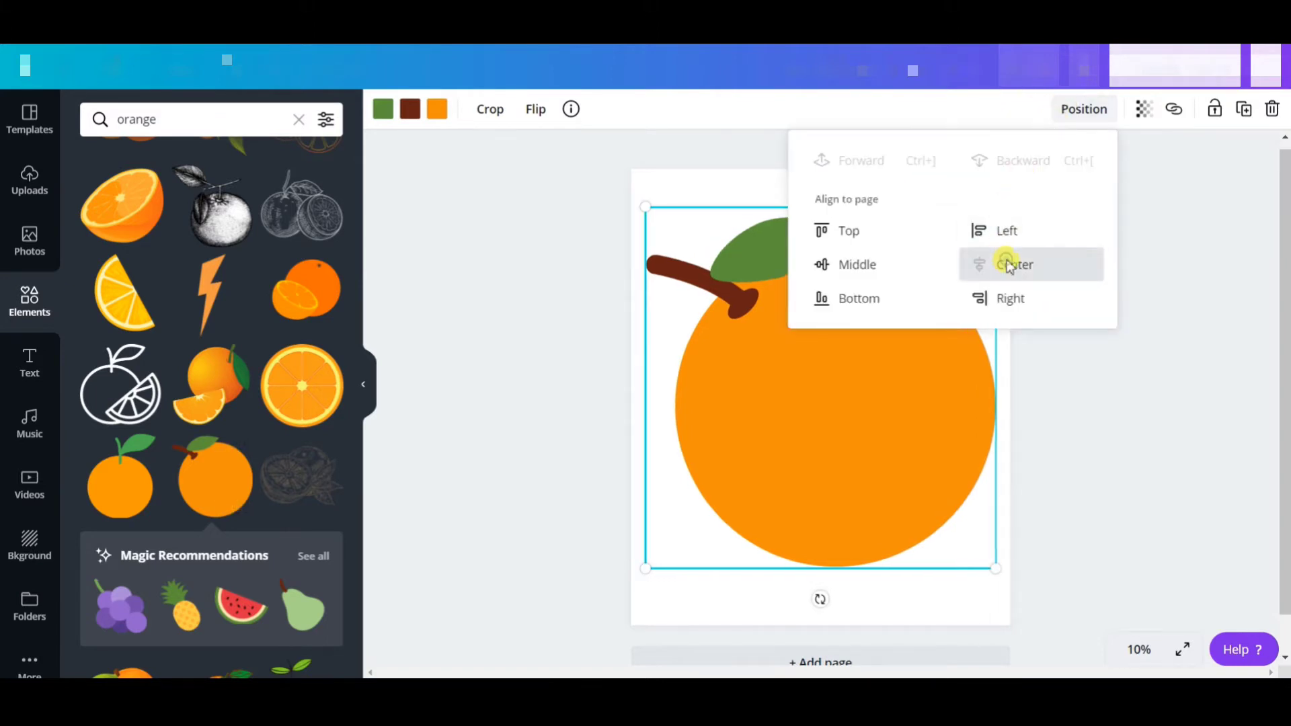
pyautogui.click(893, 269)
pyautogui.click(1143, 386)
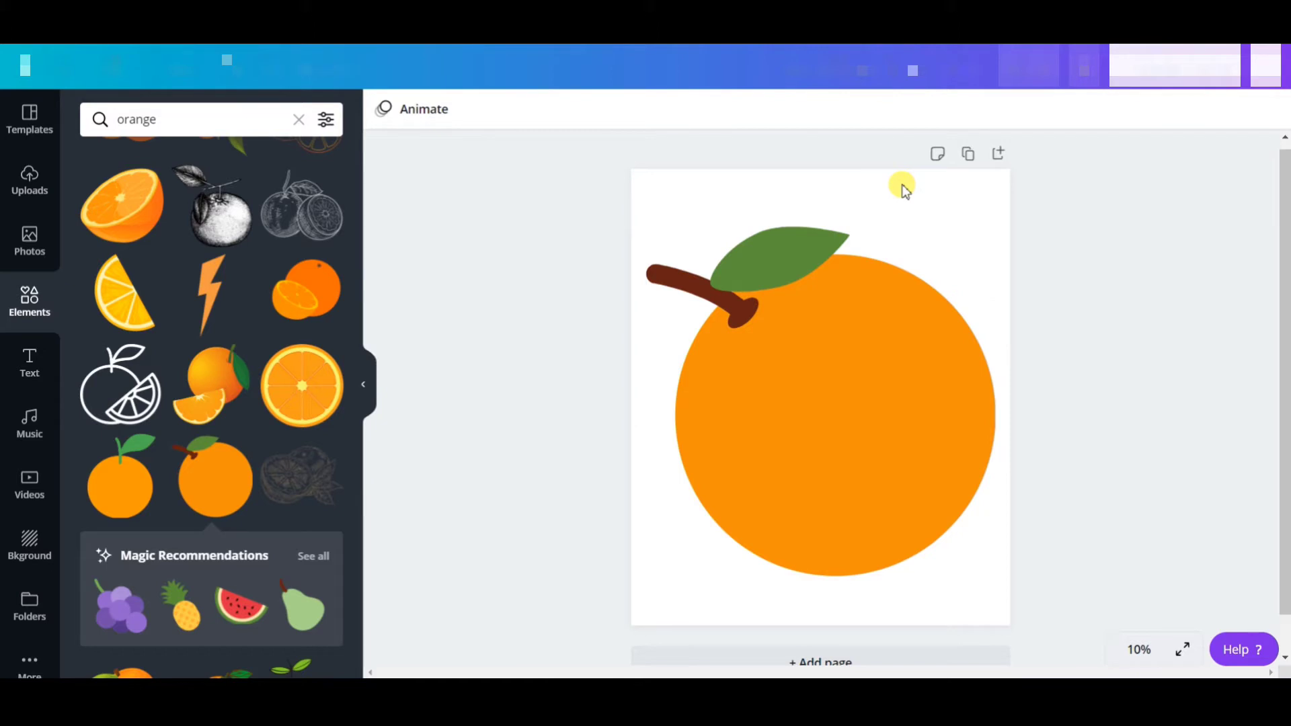
# Rotate the orange about 46° so its stem points straight up
pyautogui.scroll(2, 295, 298)
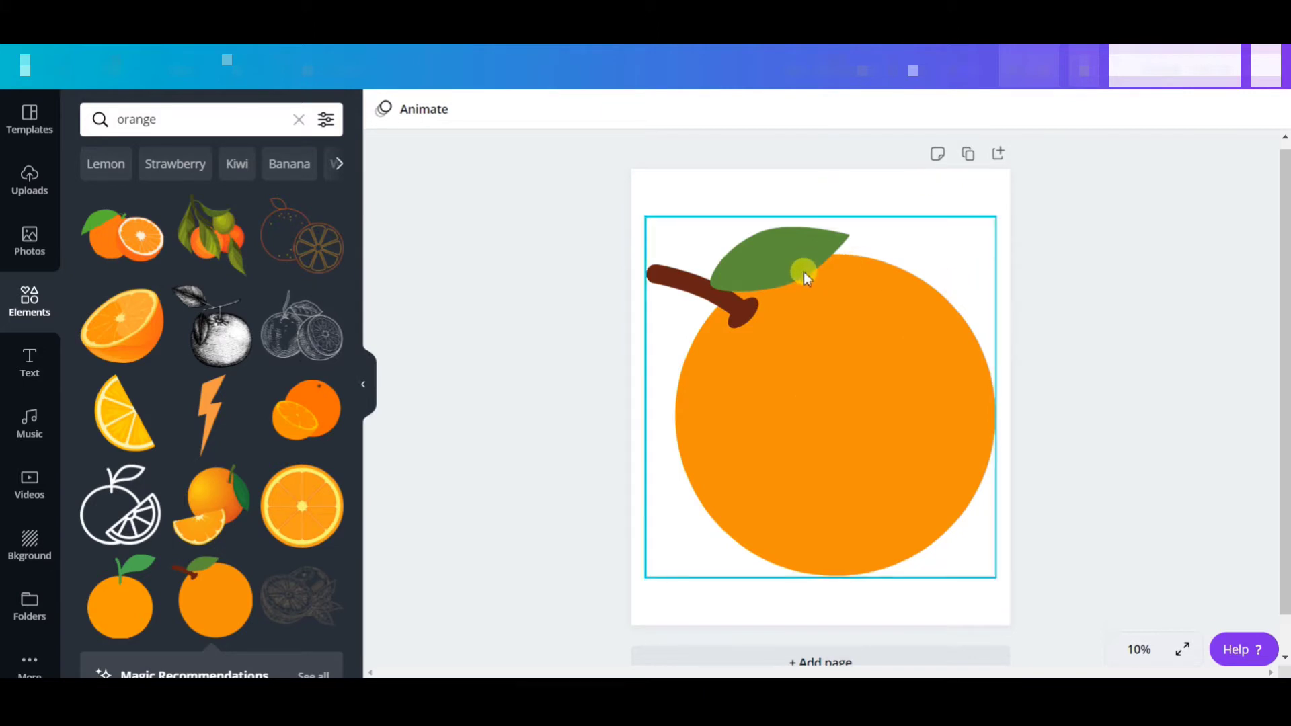
pyautogui.click(905, 267)
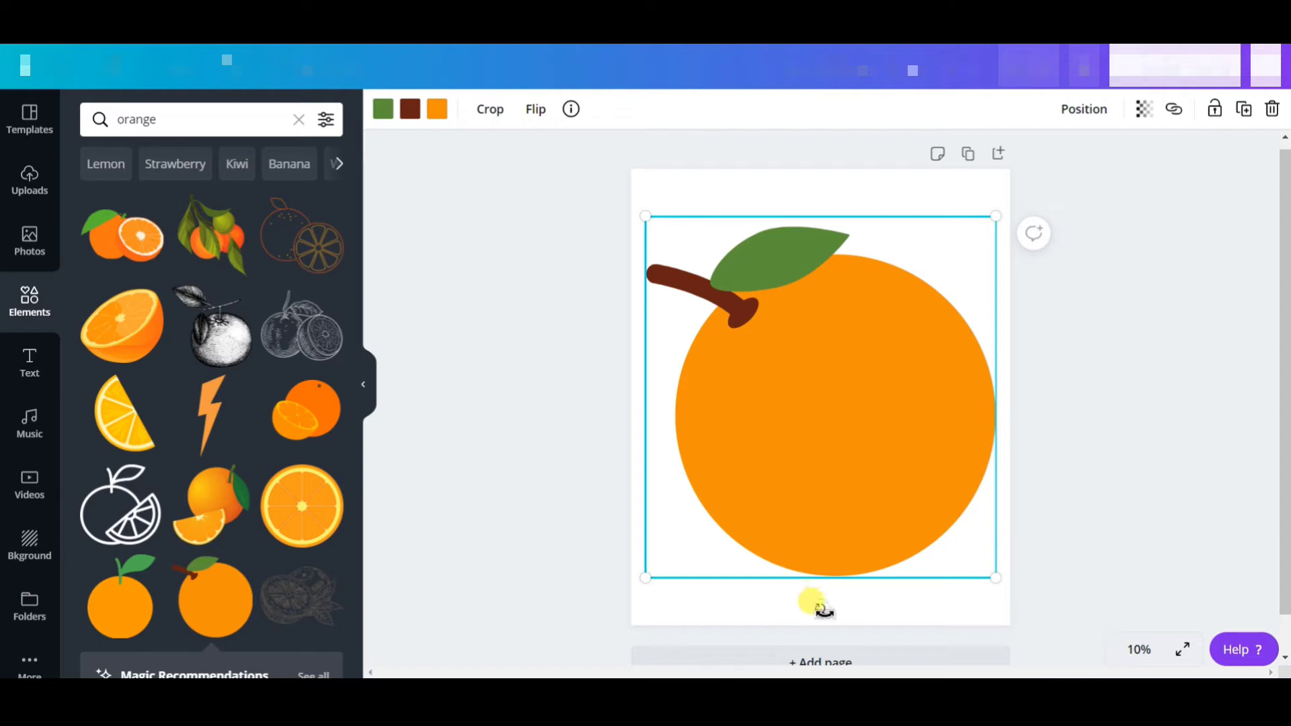
pyautogui.moveTo(821, 608); pyautogui.dragTo(660, 550)
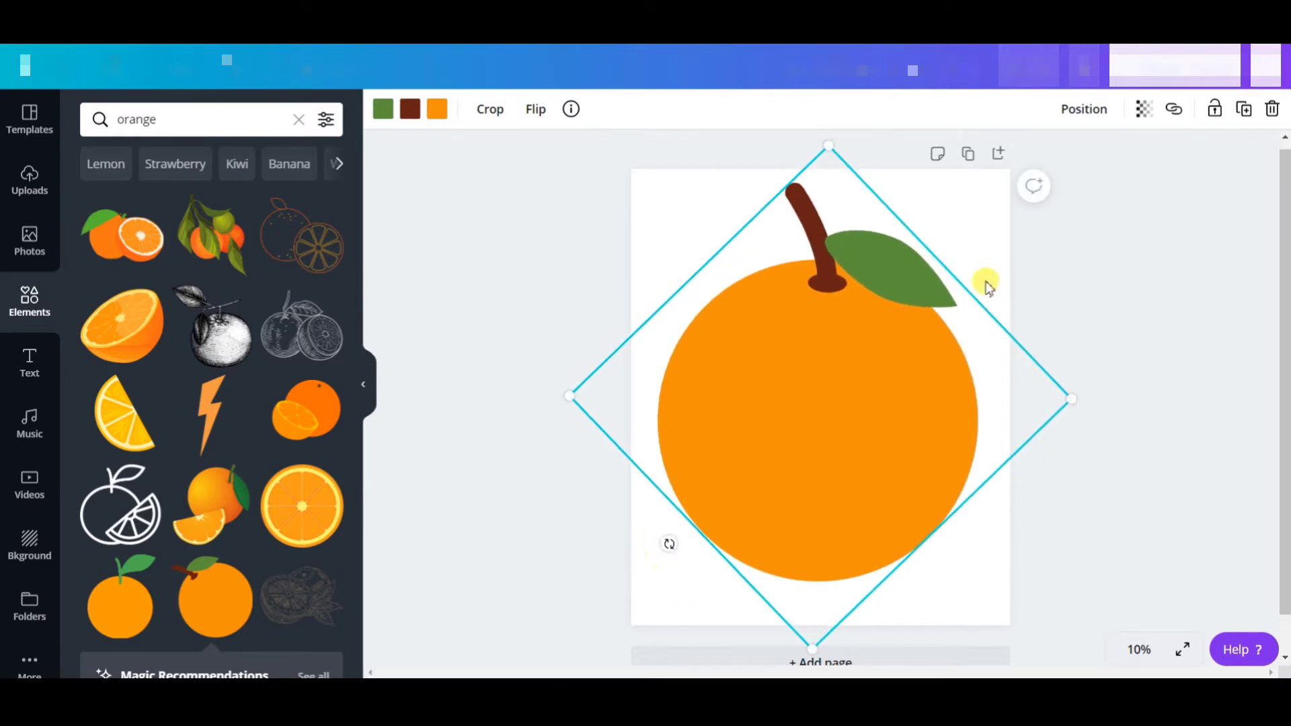
pyautogui.click(965, 246)
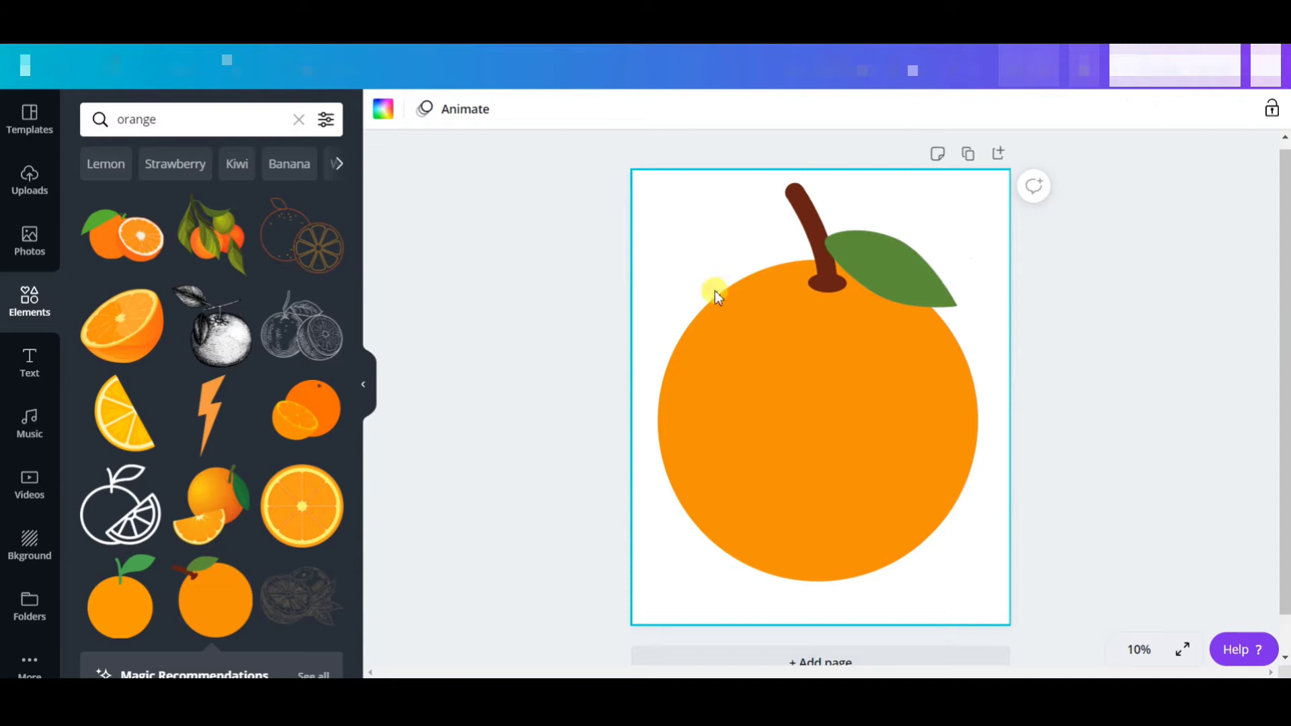
# Add the big blue-pupil eyes from Recently Used, set high on the orange and slightly tilted
pyautogui.click(297, 120)
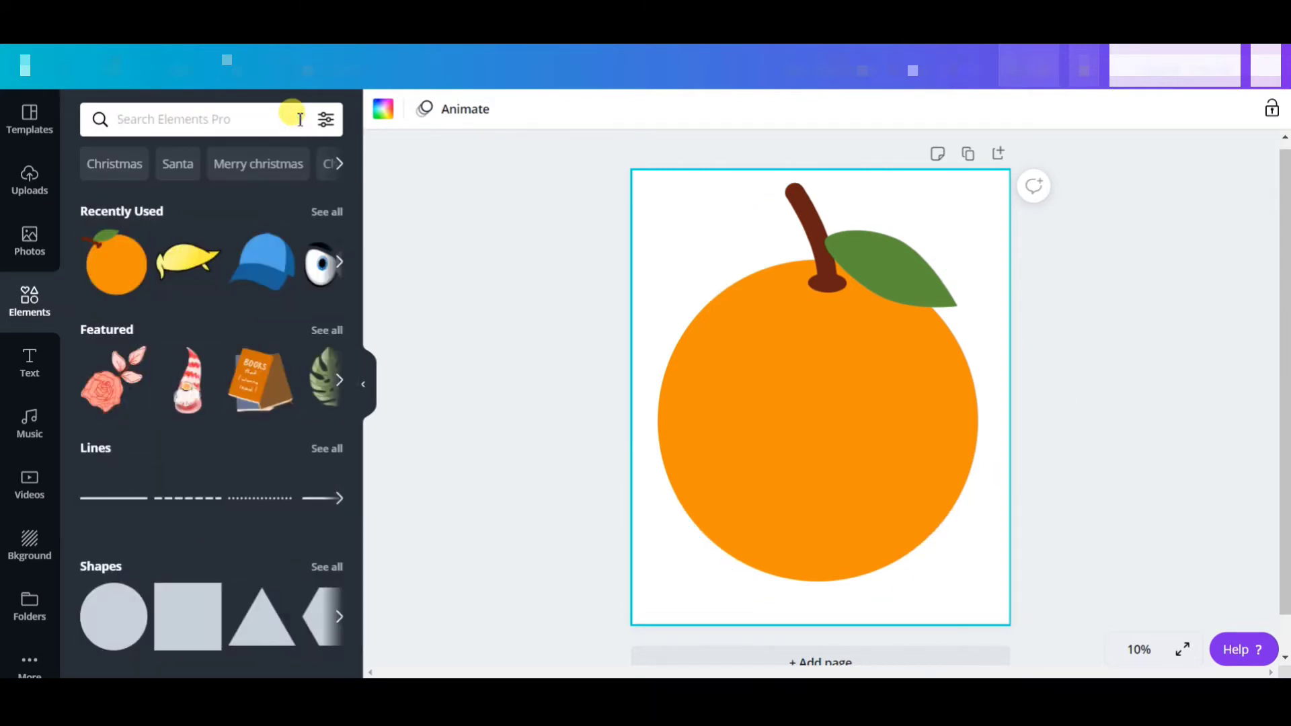
pyautogui.click(340, 265)
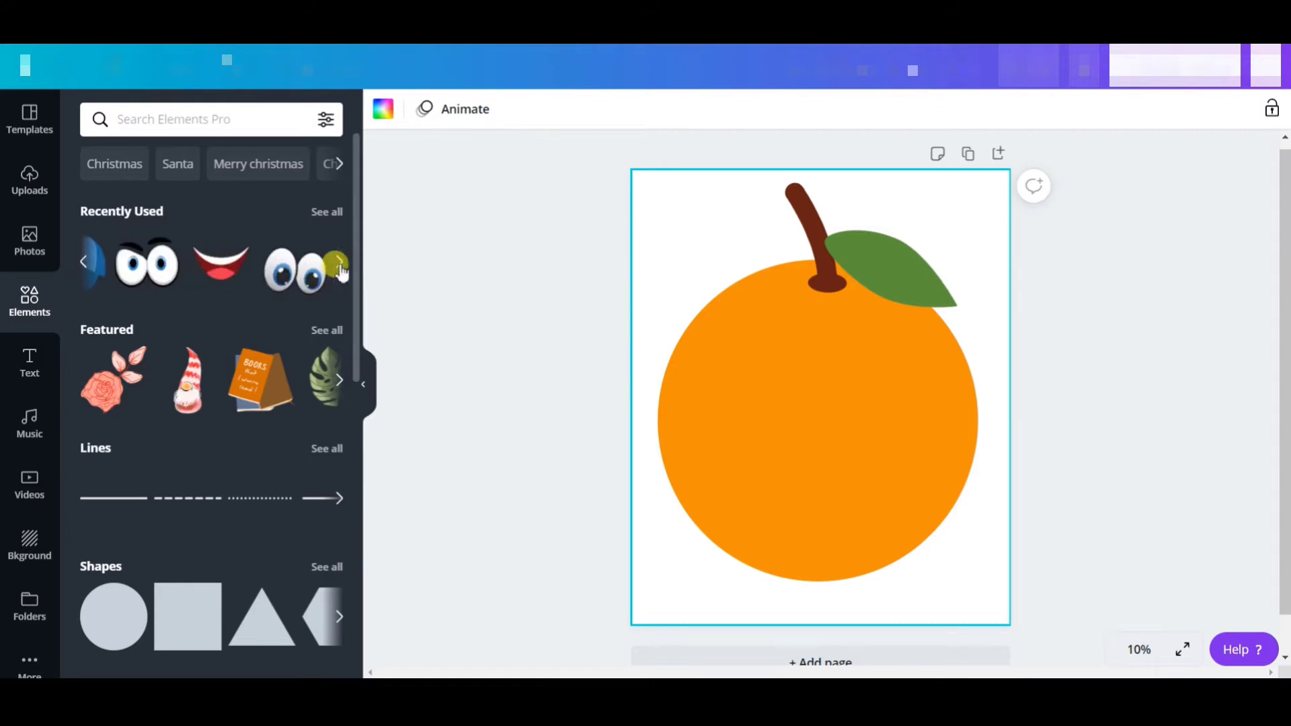
pyautogui.click(279, 284)
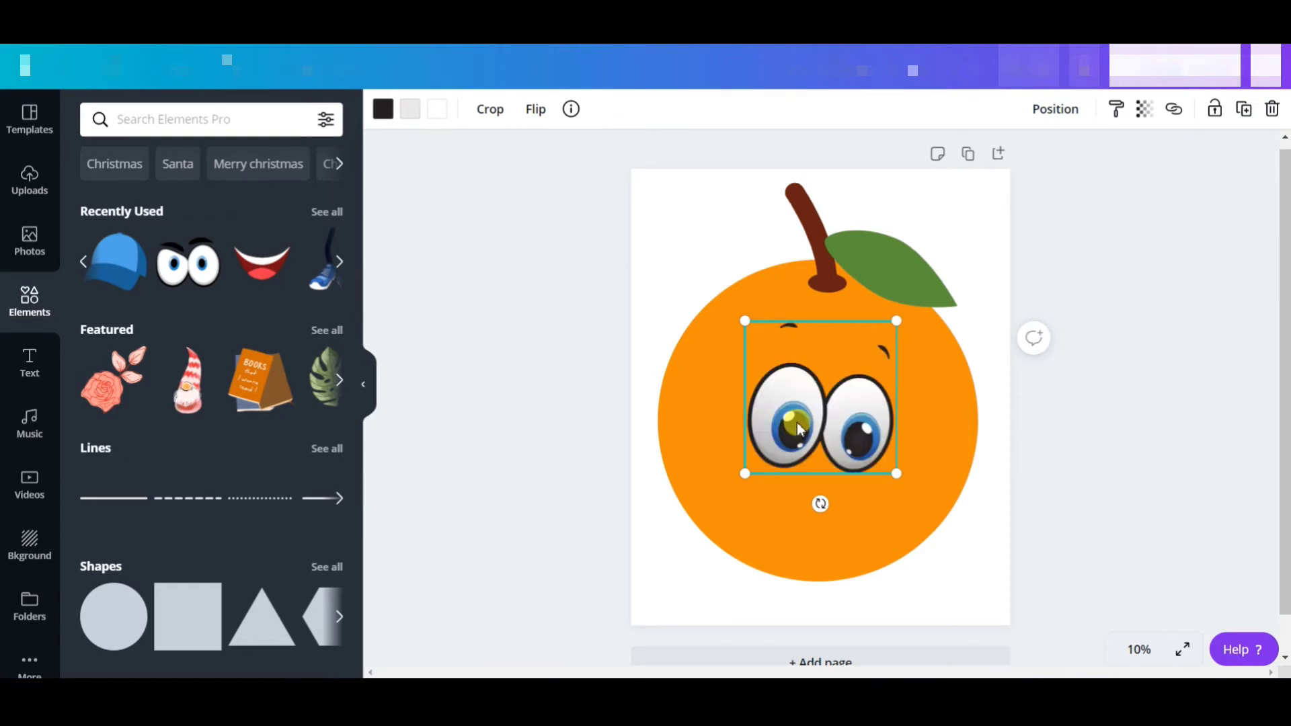
pyautogui.moveTo(797, 422); pyautogui.dragTo(788, 400)
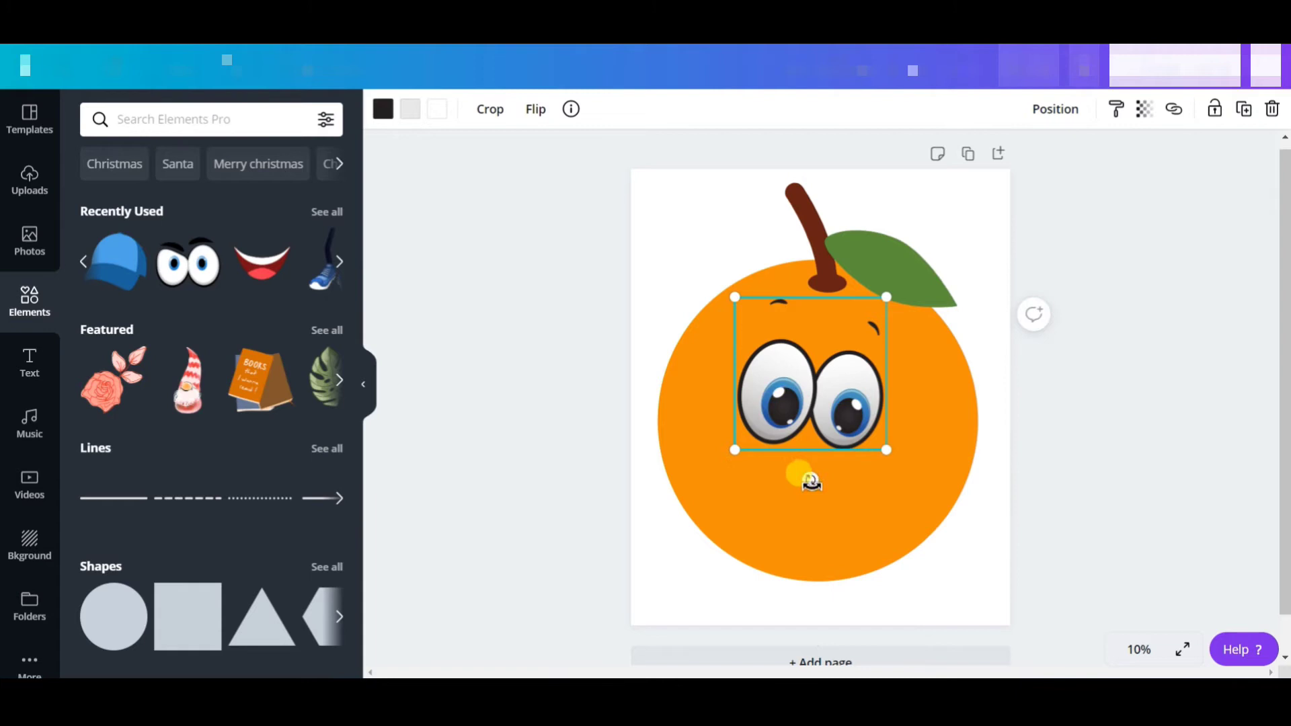
pyautogui.moveTo(811, 482)
pyautogui.mouseDown()
pyautogui.moveTo(838, 463)
pyautogui.moveTo(819, 471)
pyautogui.mouseUp()
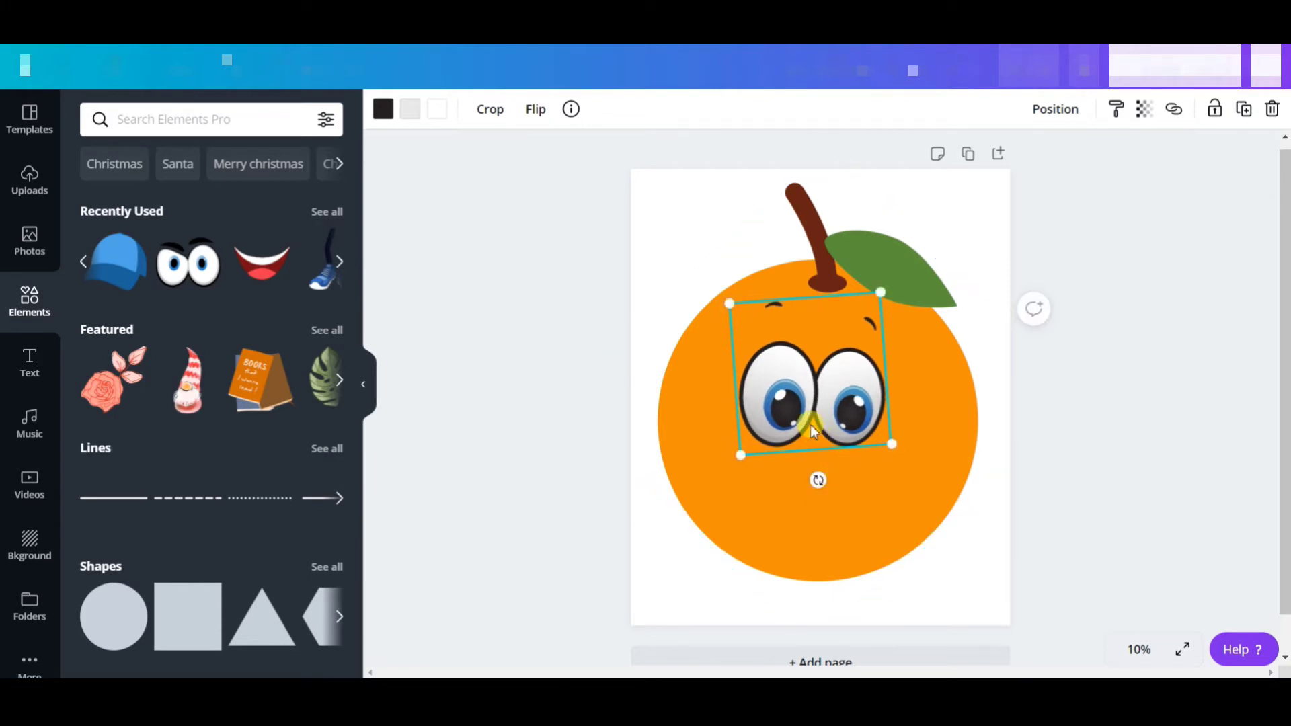
pyautogui.click(981, 232)
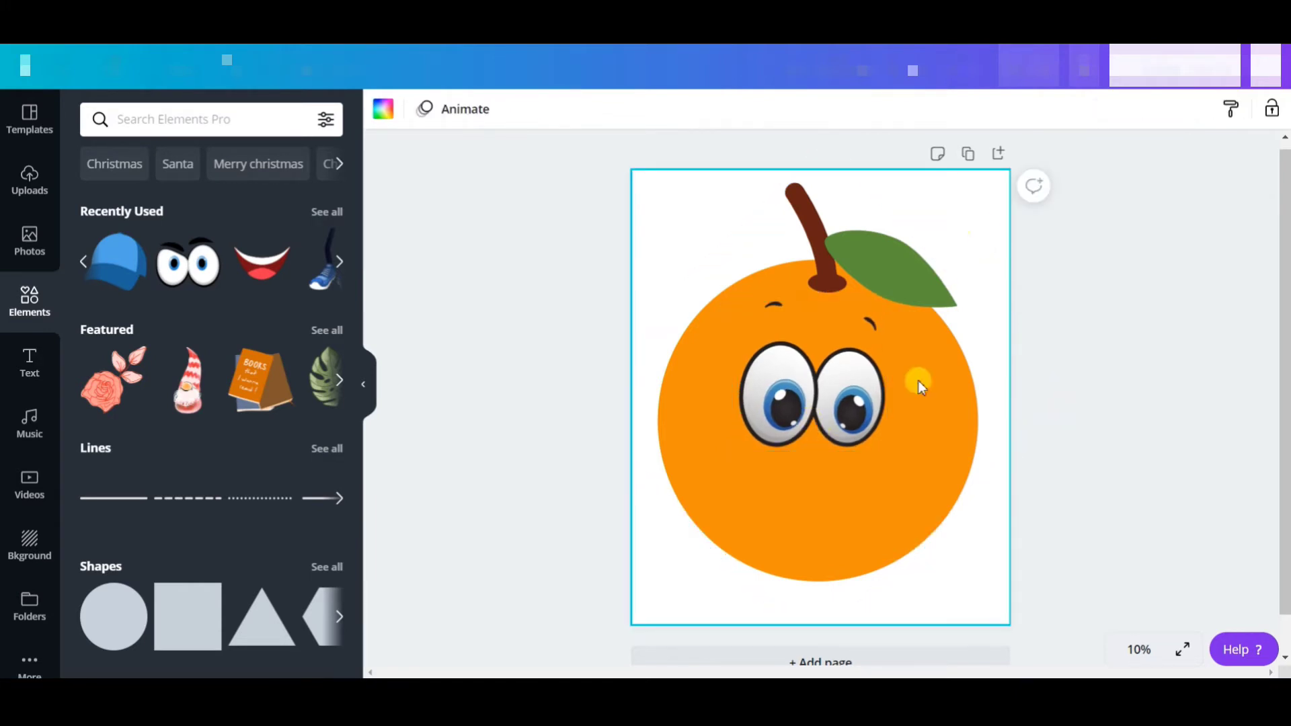
# Add the wide smiling mouth and place it below the eyes
pyautogui.click(279, 262)
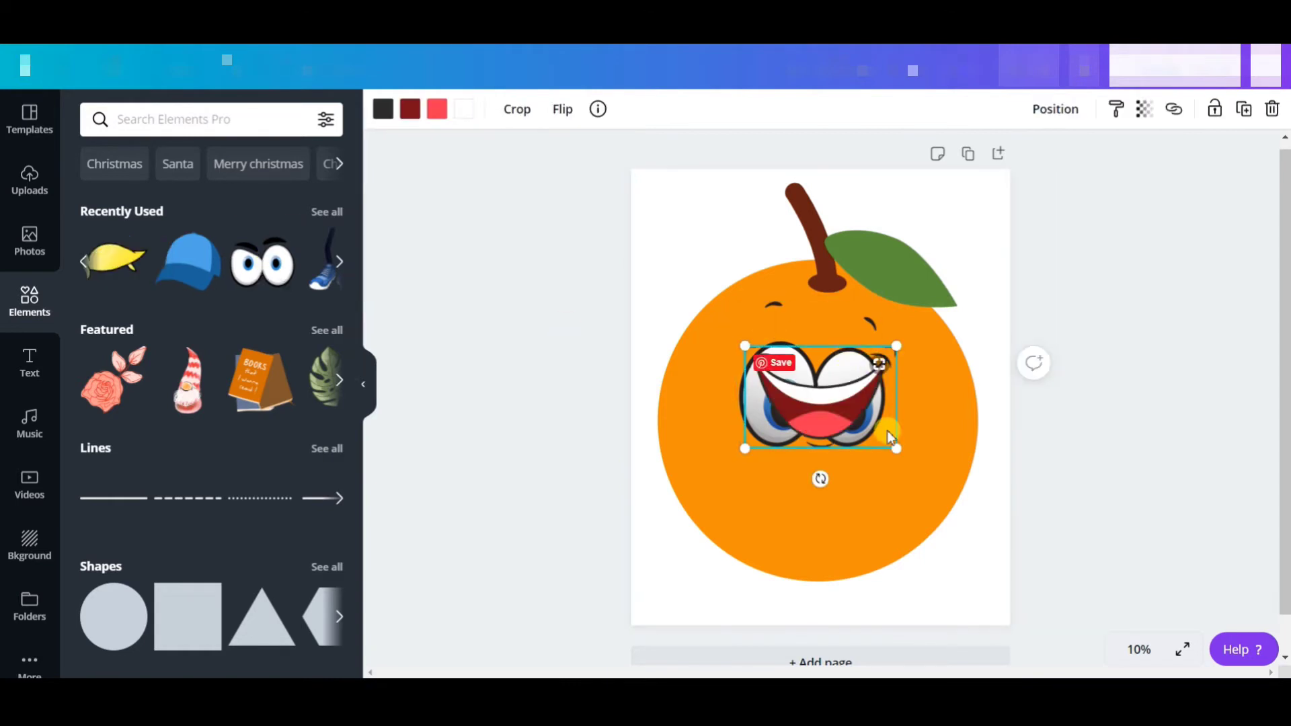
pyautogui.moveTo(833, 415); pyautogui.dragTo(820, 508)
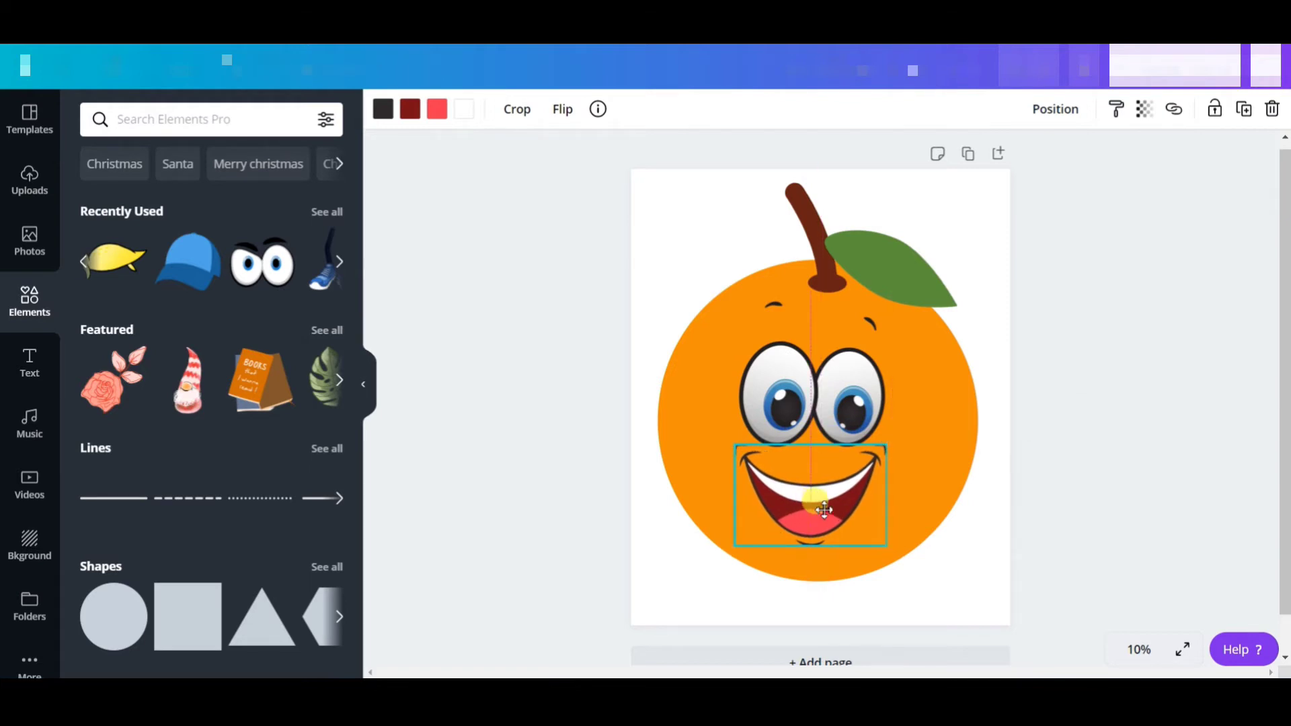
pyautogui.click(972, 215)
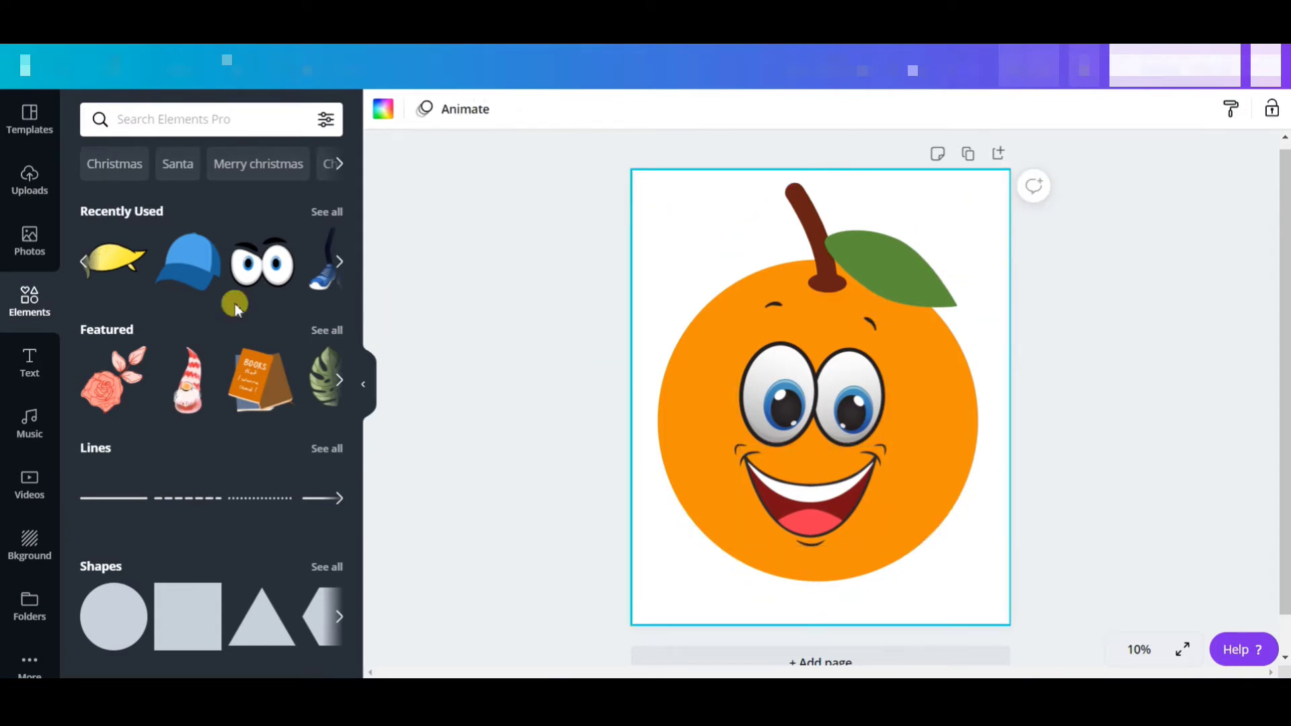
# Add the blue-sneaker legs beneath the orange and shift the orange, eyes and mouth upward
pyautogui.click(339, 258)
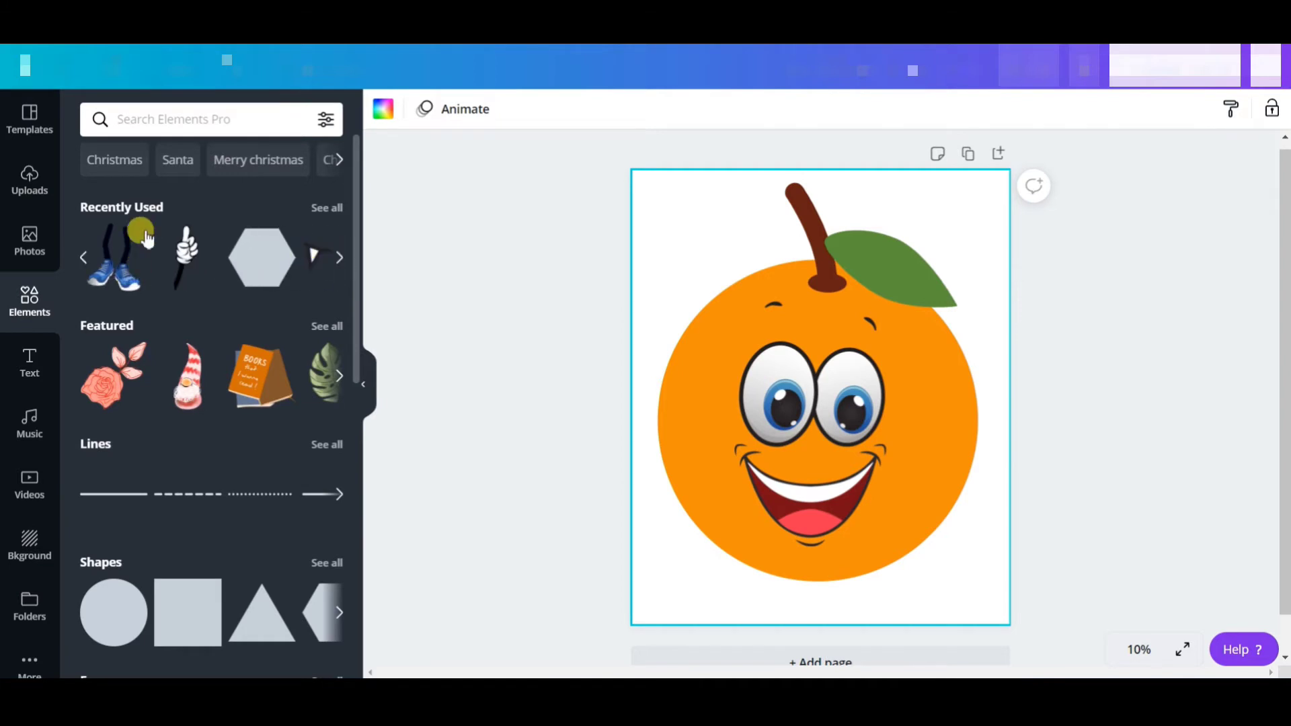
pyautogui.click(111, 269)
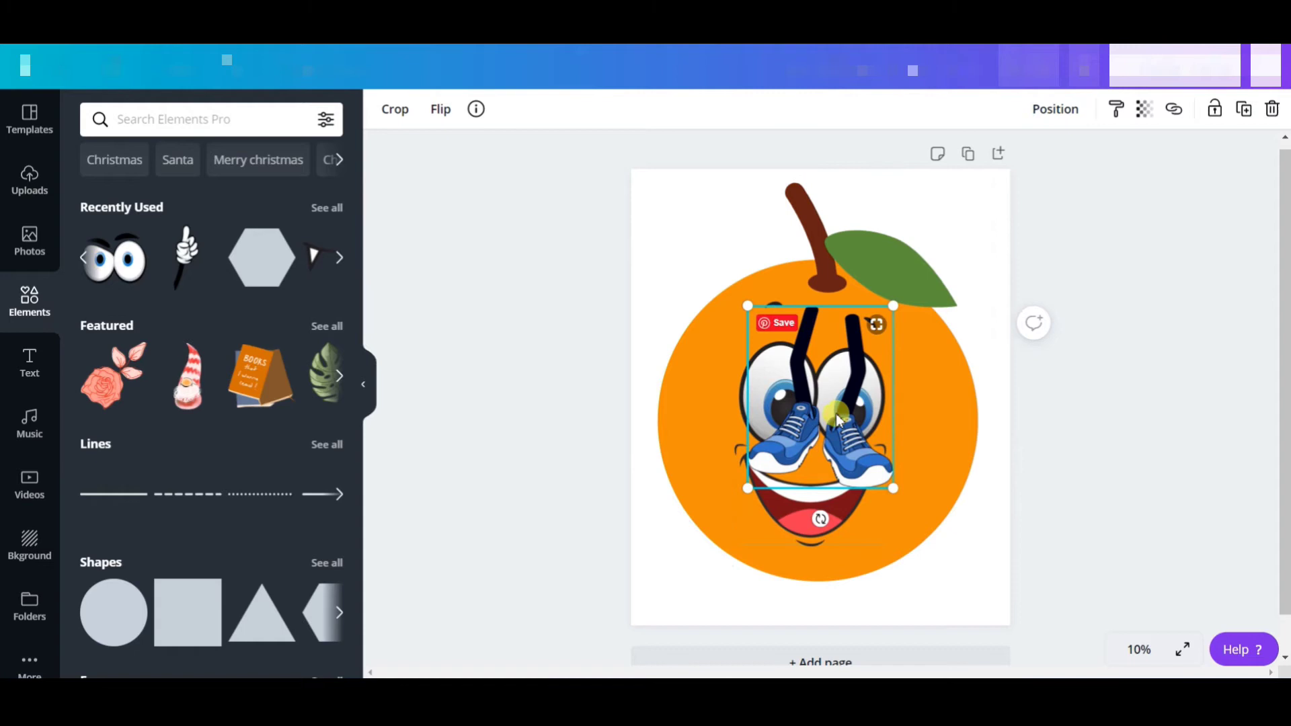
pyautogui.moveTo(836, 413); pyautogui.dragTo(843, 597)
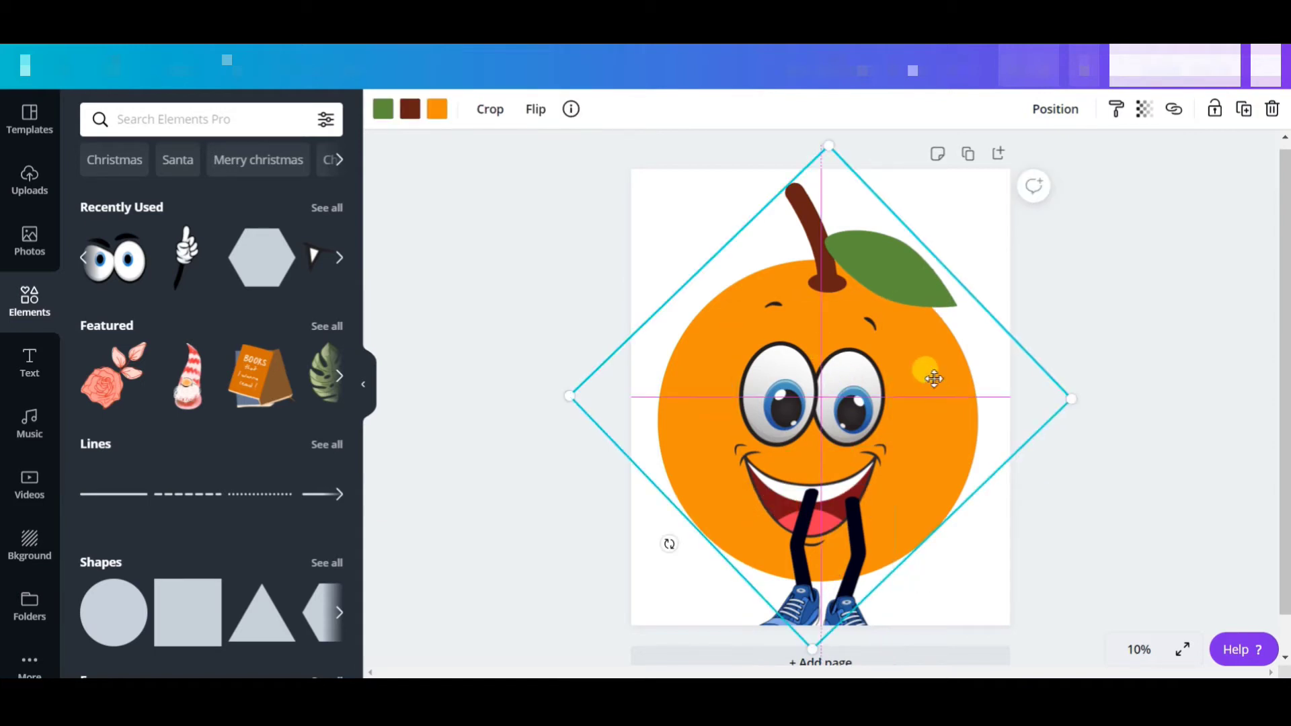
pyautogui.moveTo(934, 379); pyautogui.dragTo(925, 338)
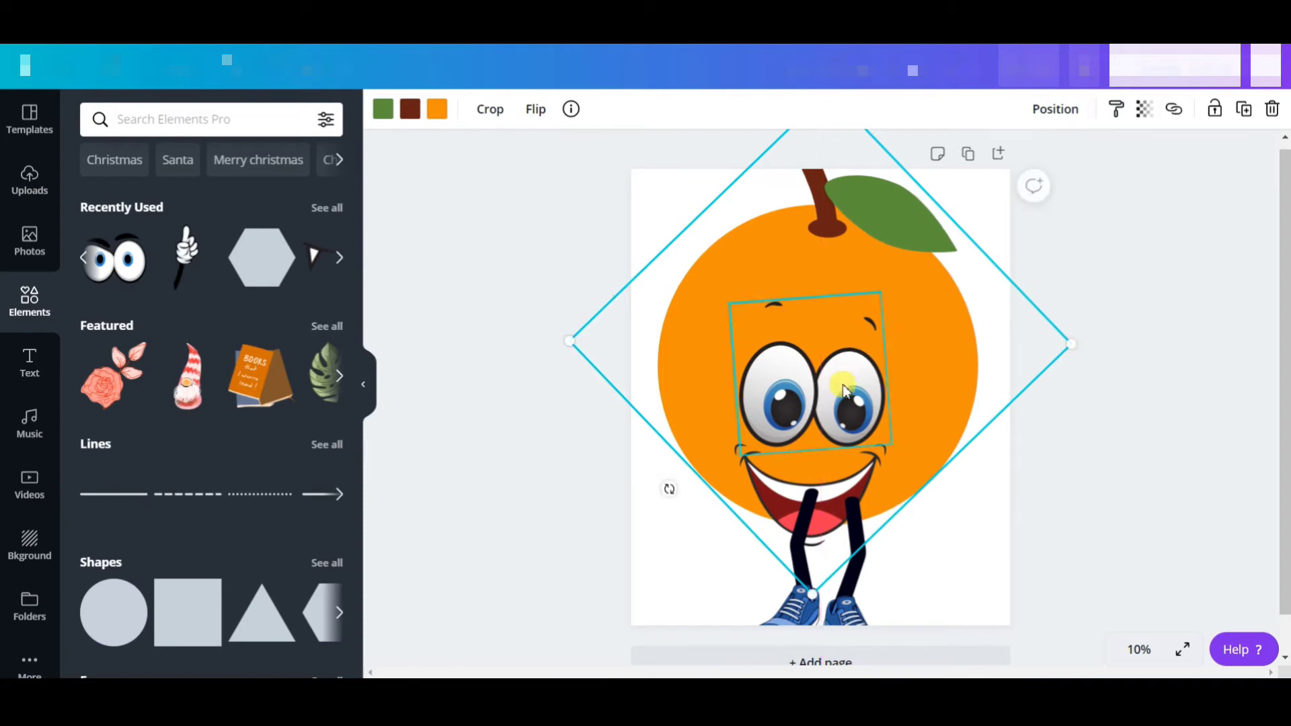
pyautogui.moveTo(844, 390); pyautogui.dragTo(848, 300)
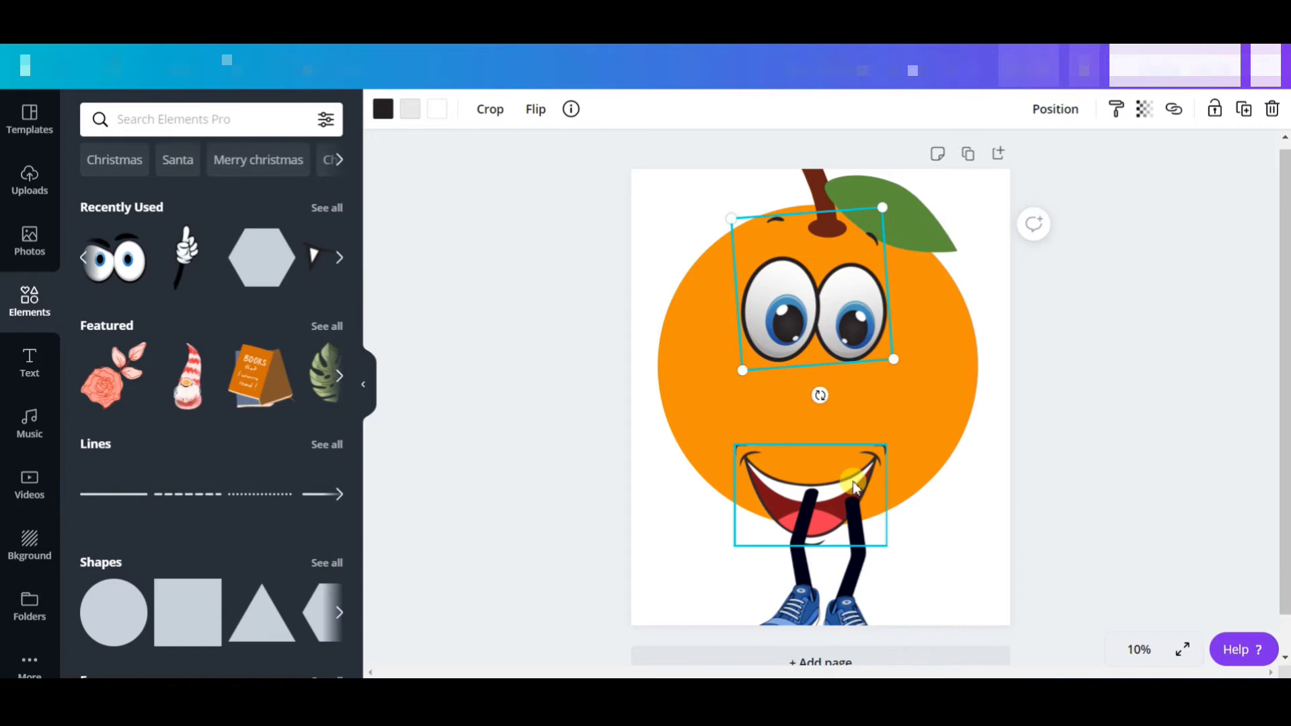
pyautogui.moveTo(853, 487); pyautogui.dragTo(857, 411)
# Raise the legs and send them back two layers so they sit behind the orange
pyautogui.click(844, 568)
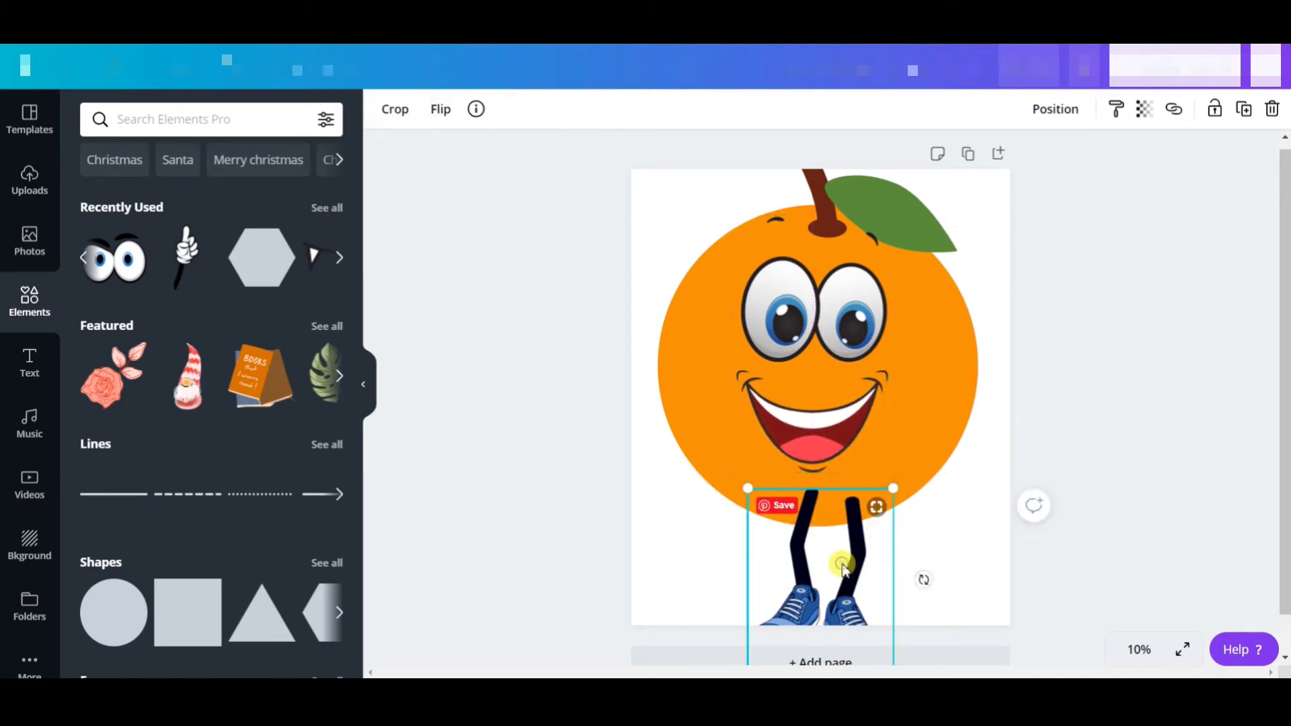
pyautogui.moveTo(844, 568); pyautogui.dragTo(831, 543)
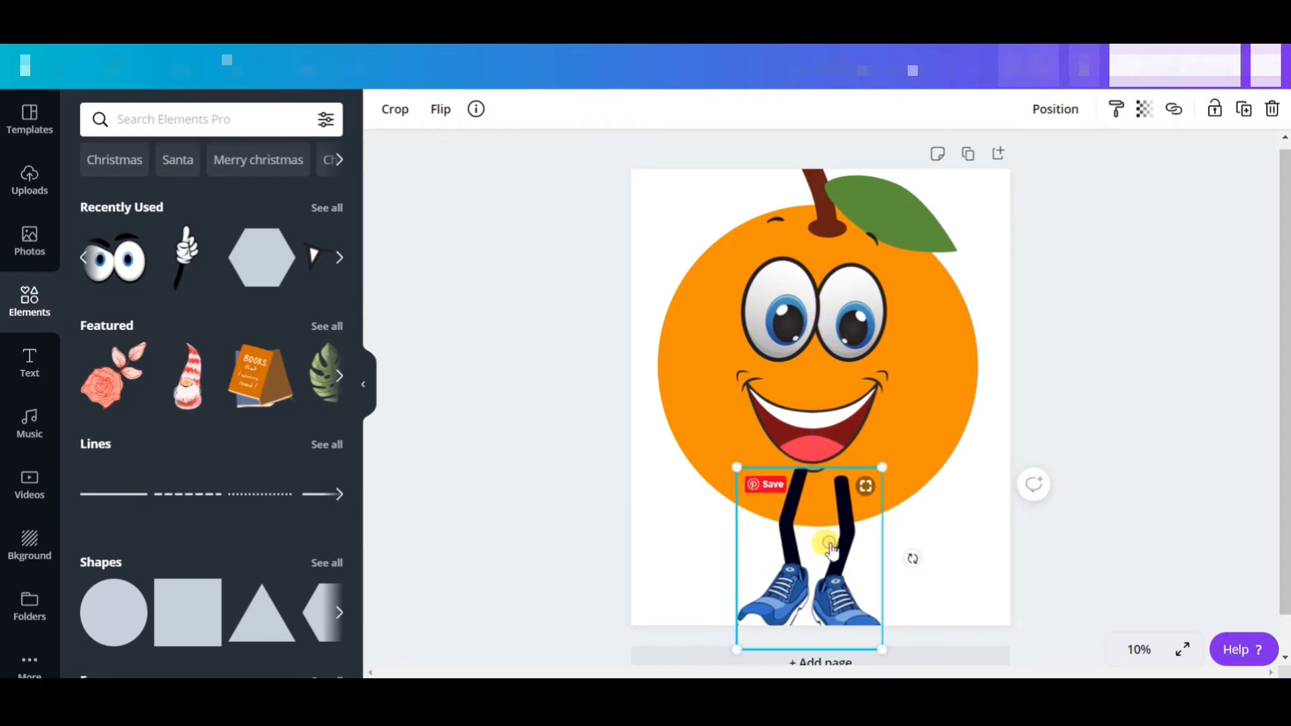
pyautogui.rightClick(831, 546)
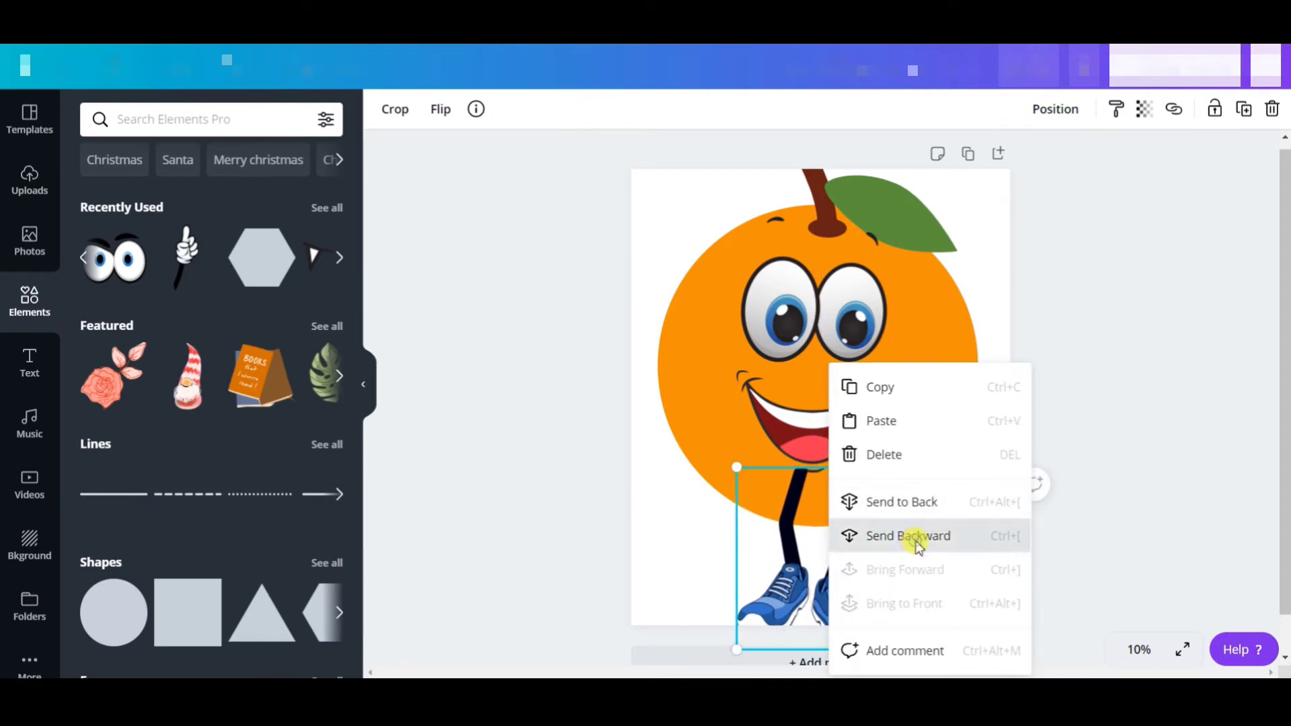
pyautogui.click(918, 538)
pyautogui.rightClick(829, 538)
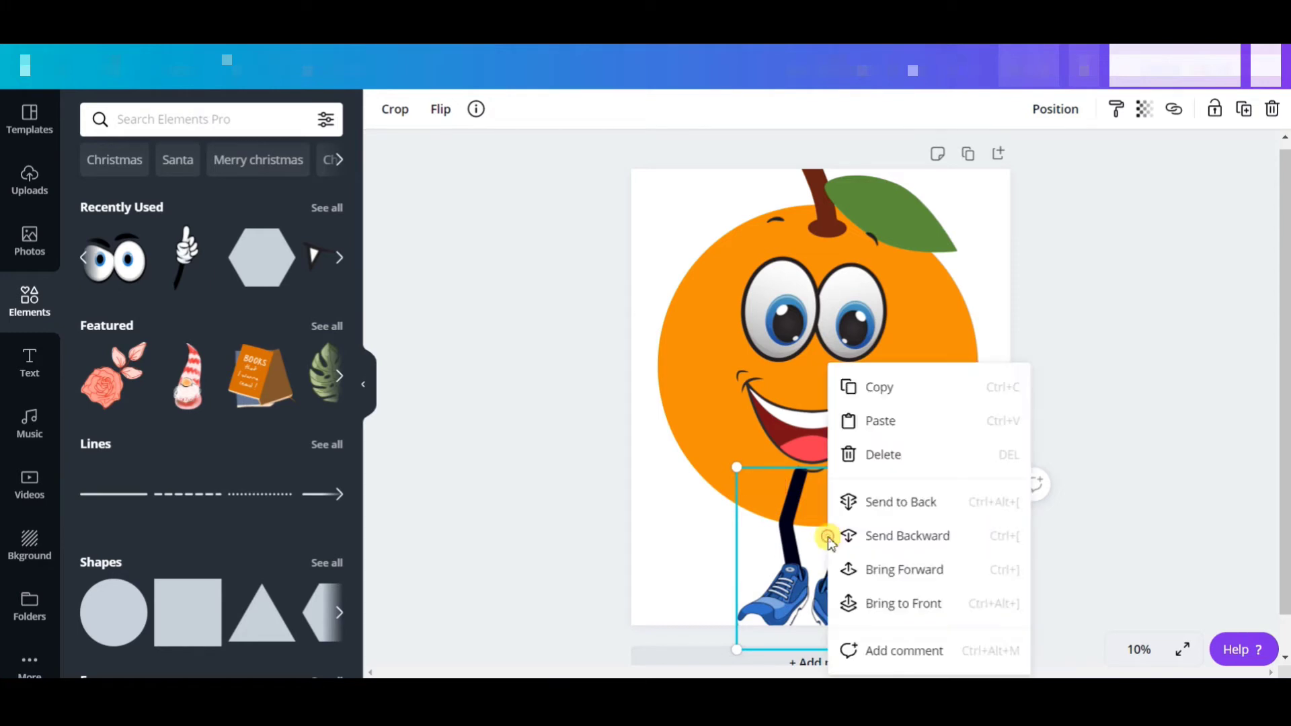
pyautogui.click(896, 542)
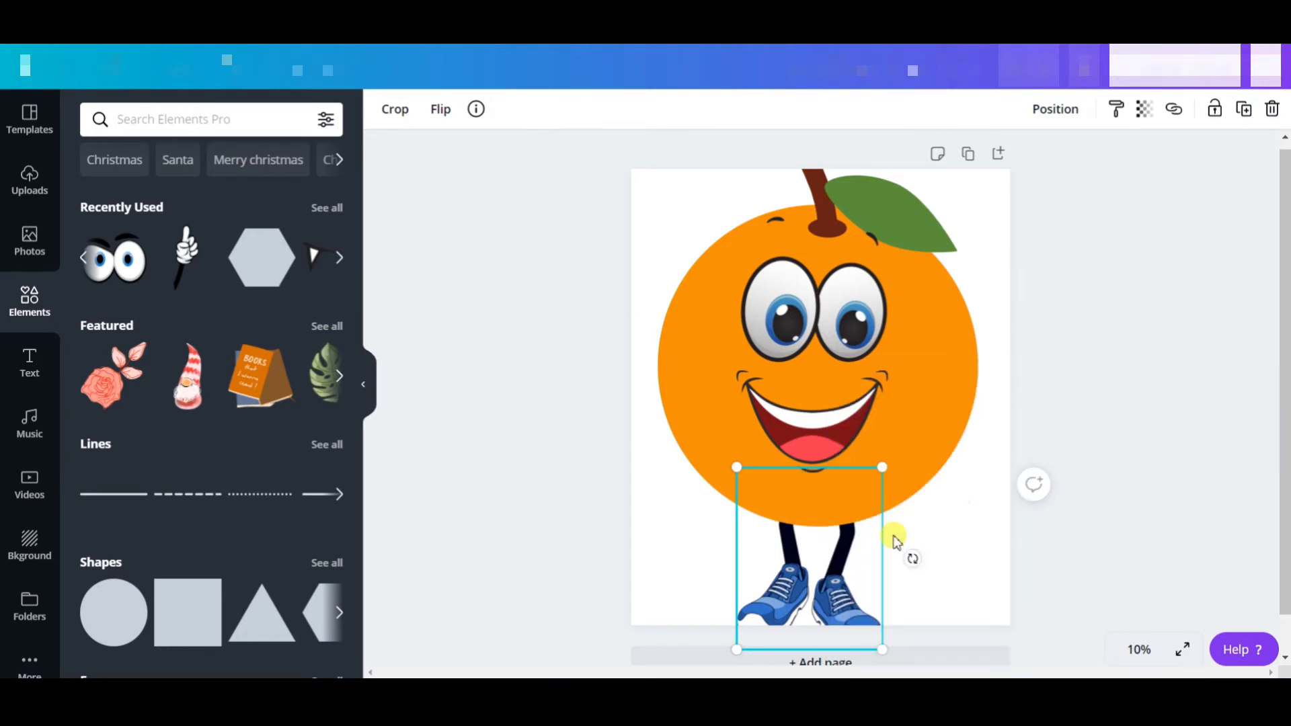
pyautogui.click(957, 525)
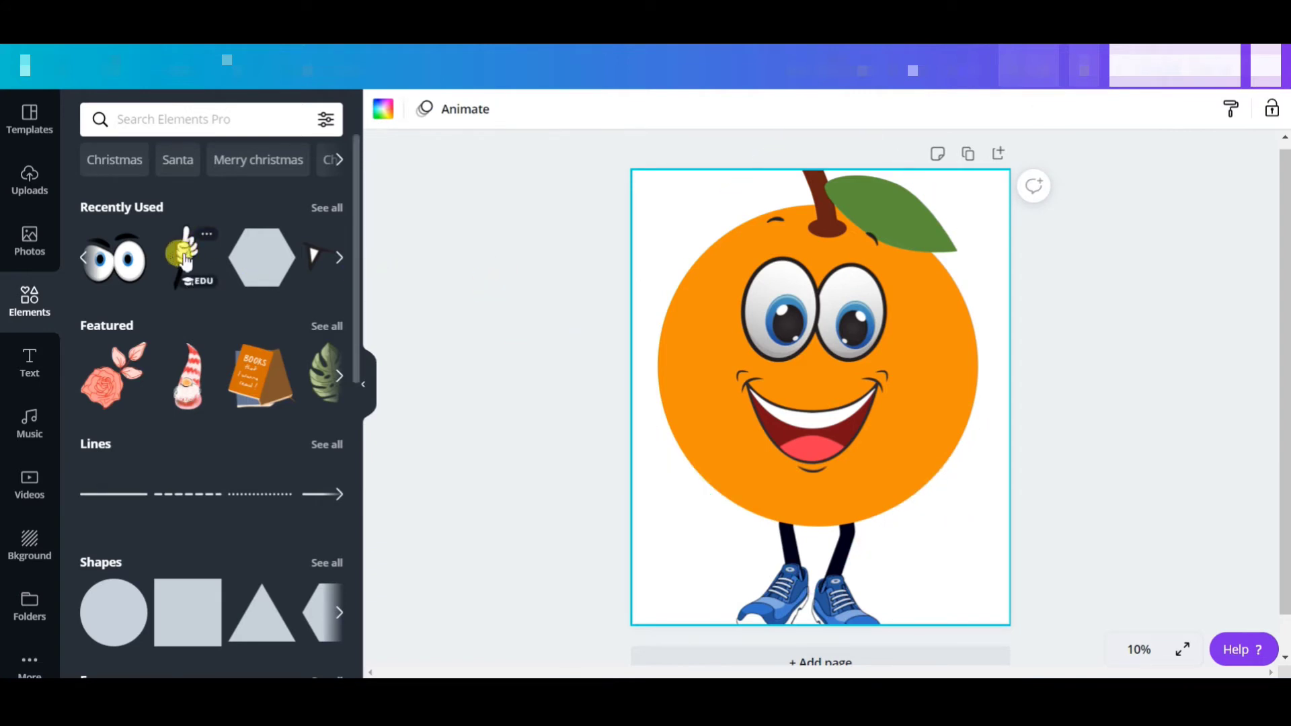
# Add the gloved pointing hand, shrink it, and angle it down-left at the orange's lower left
pyautogui.click(185, 262)
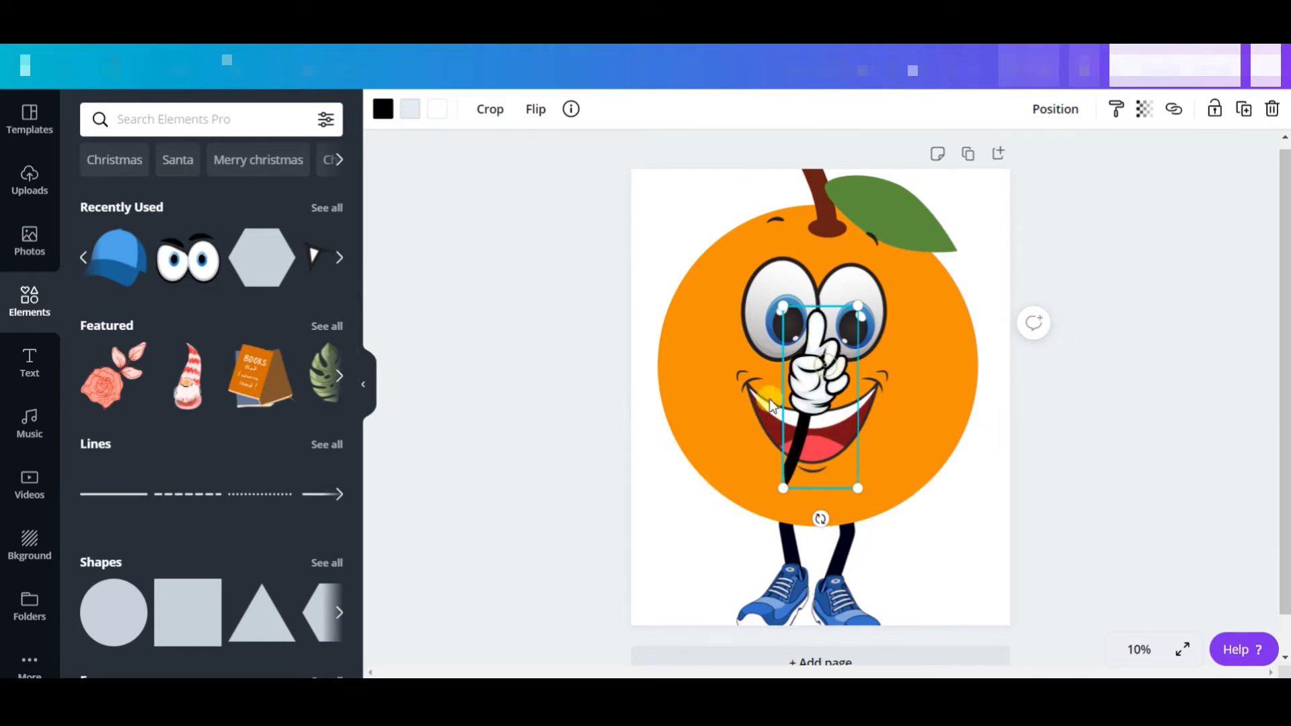
pyautogui.moveTo(769, 398); pyautogui.dragTo(680, 449)
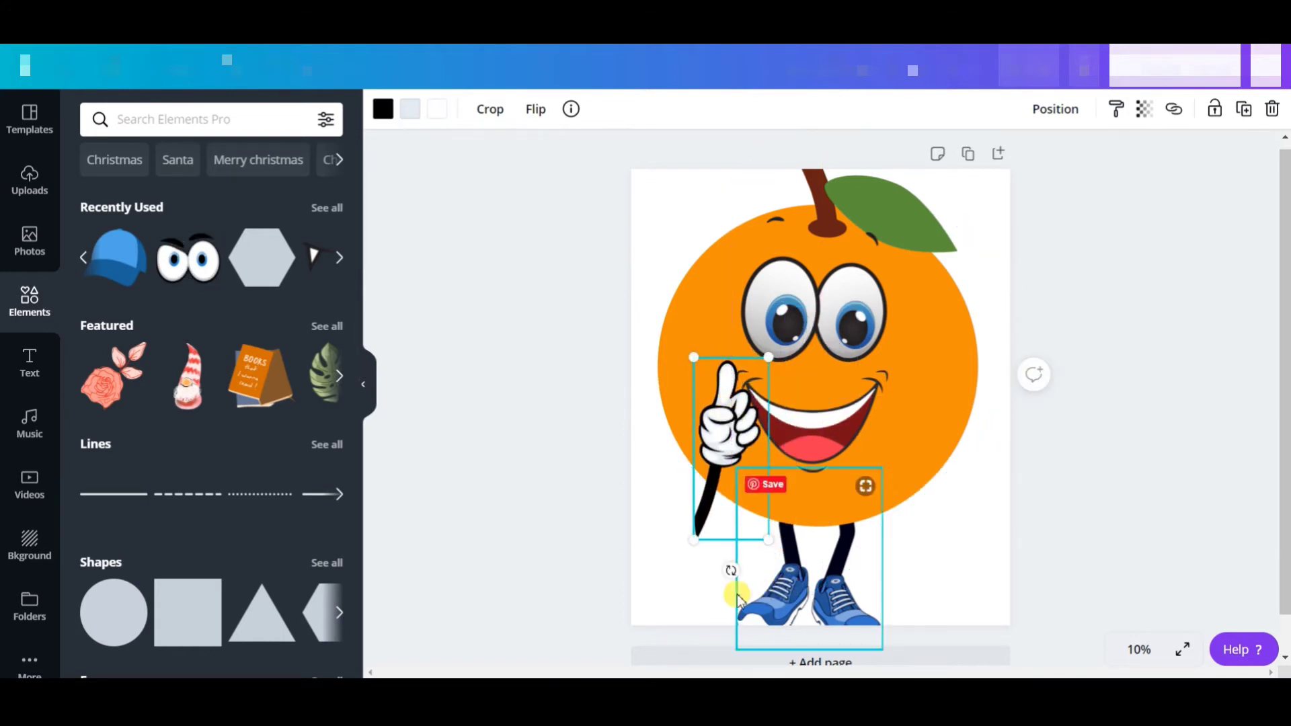
pyautogui.moveTo(727, 563); pyautogui.dragTo(798, 409)
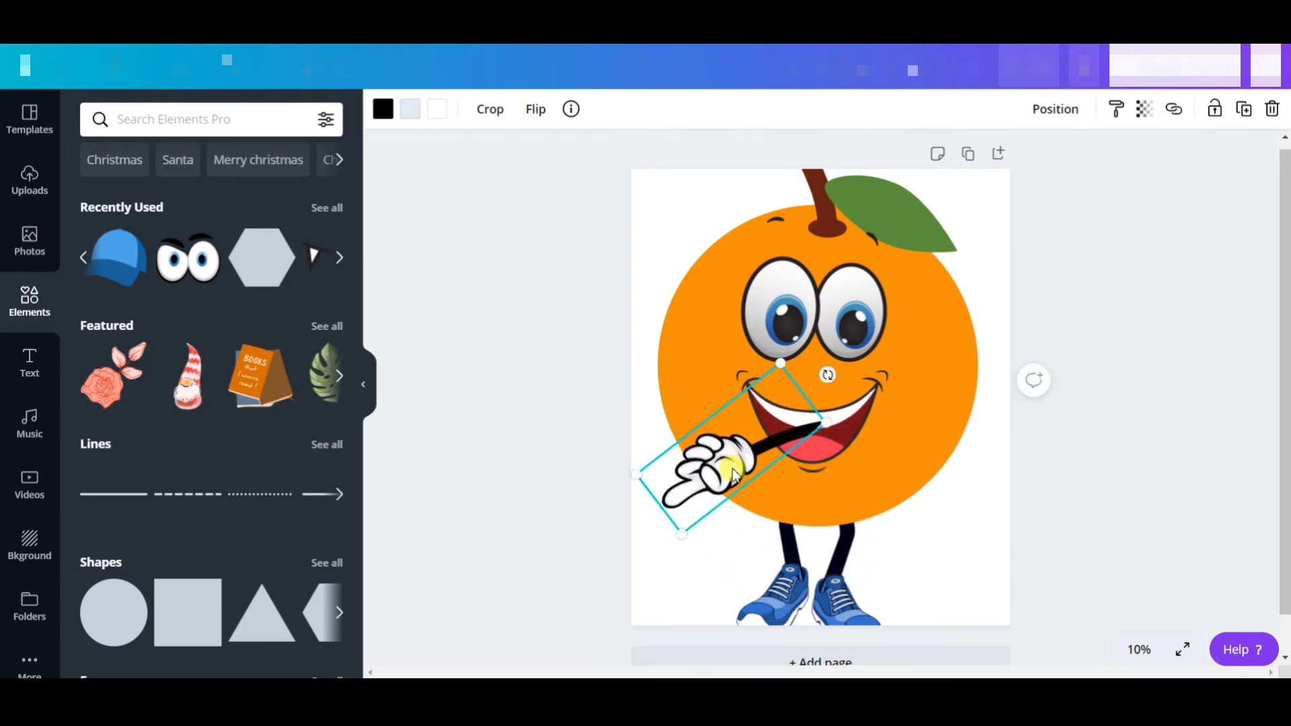
pyautogui.moveTo(734, 475); pyautogui.dragTo(733, 503)
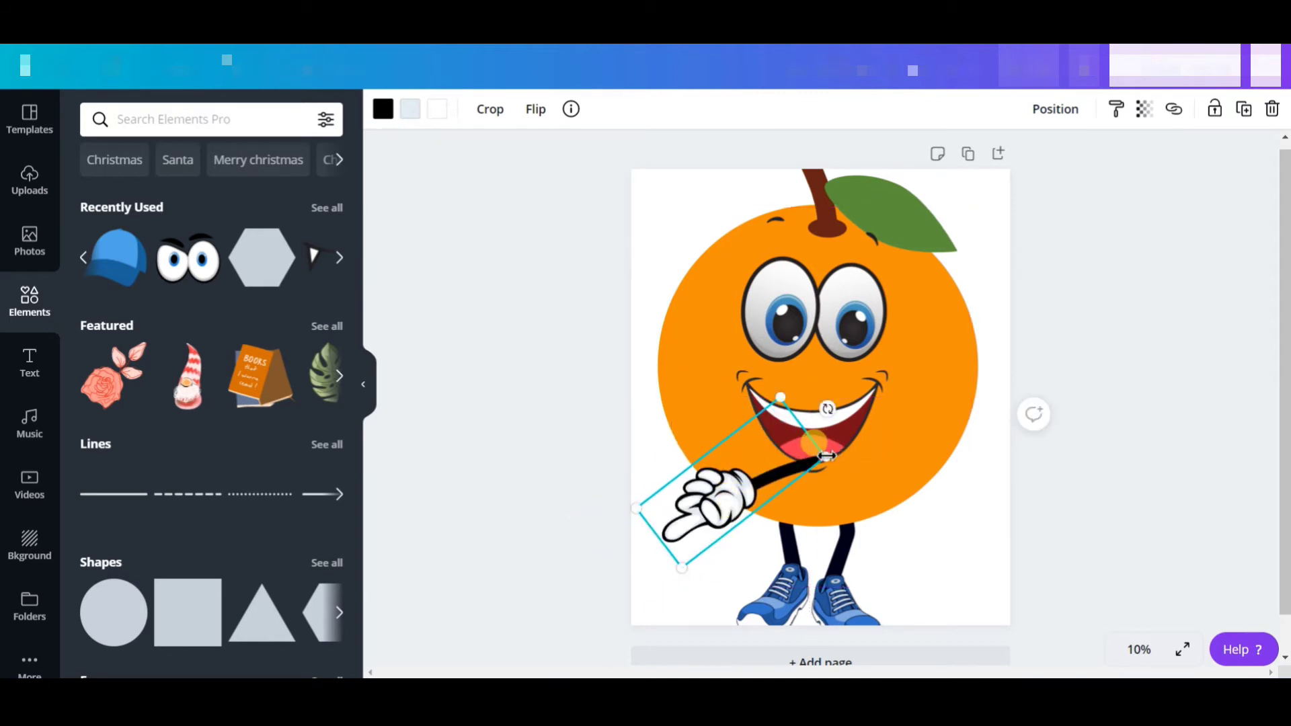
pyautogui.moveTo(825, 457); pyautogui.dragTo(741, 465)
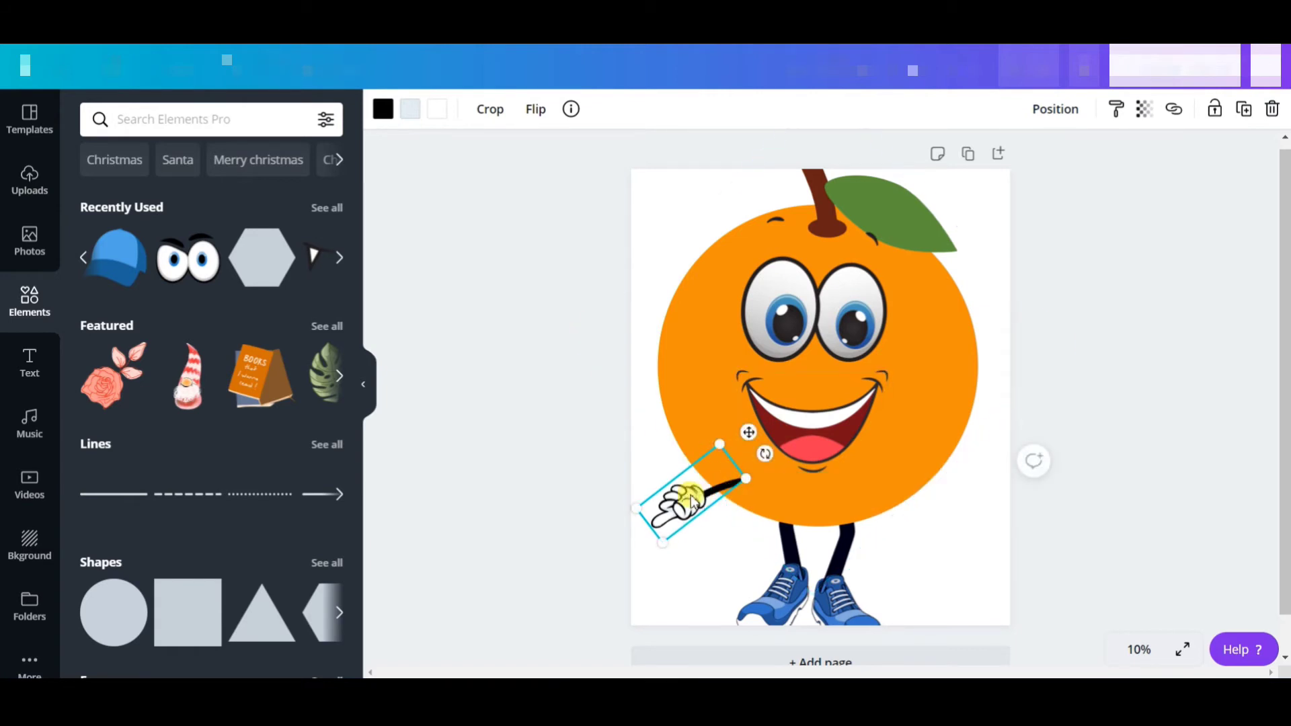
# Send the hand back two layers so its arm hides behind the orange
pyautogui.rightClick(714, 493)
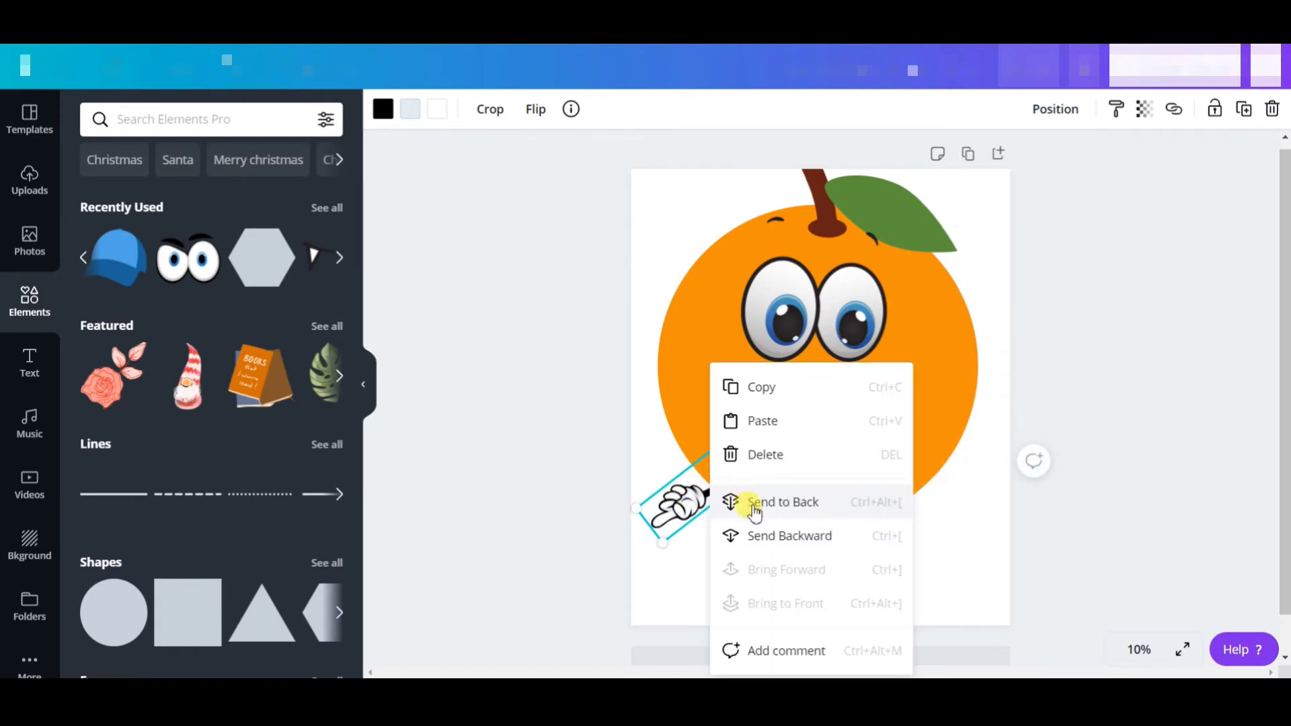
pyautogui.click(756, 537)
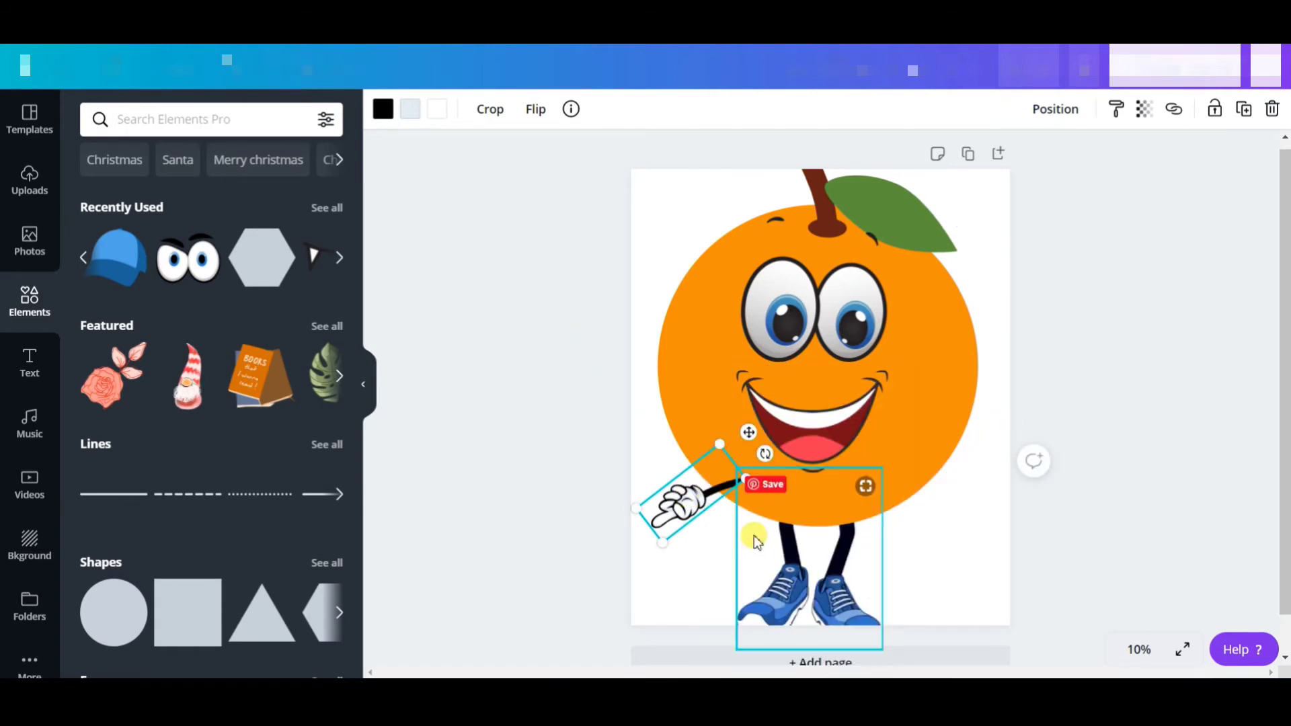
pyautogui.rightClick(703, 498)
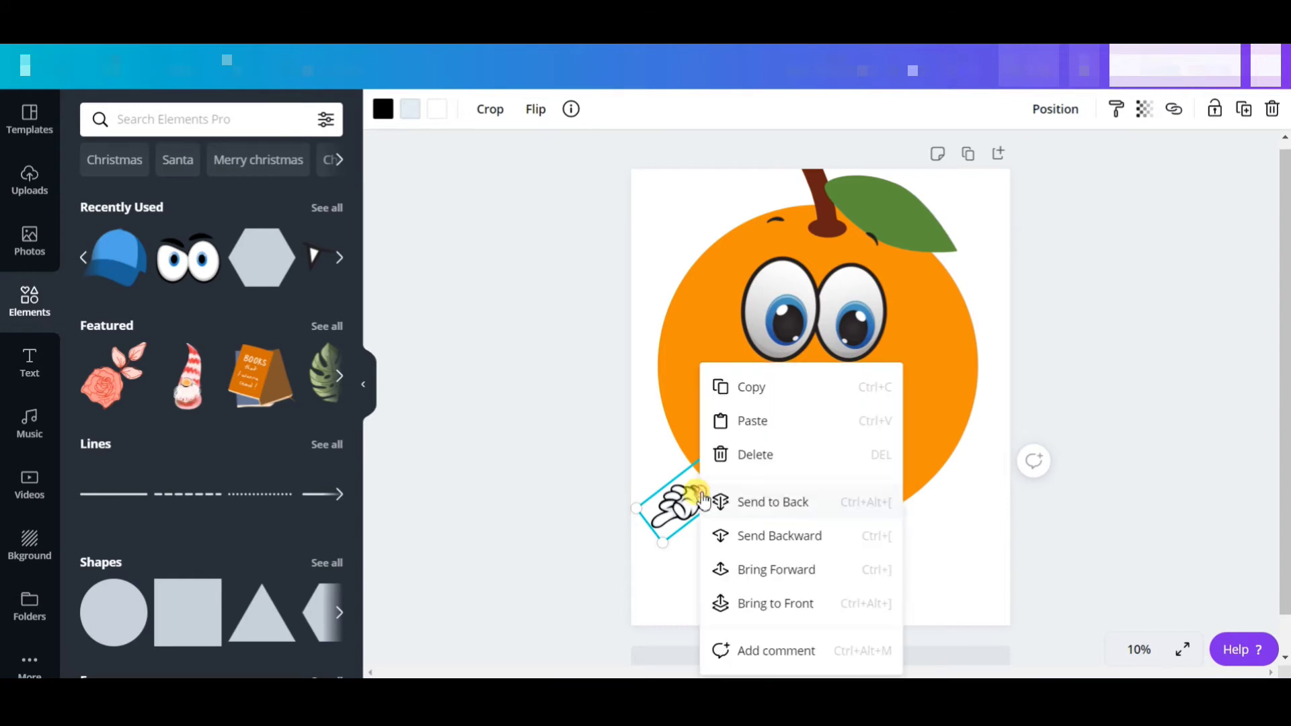
pyautogui.click(759, 541)
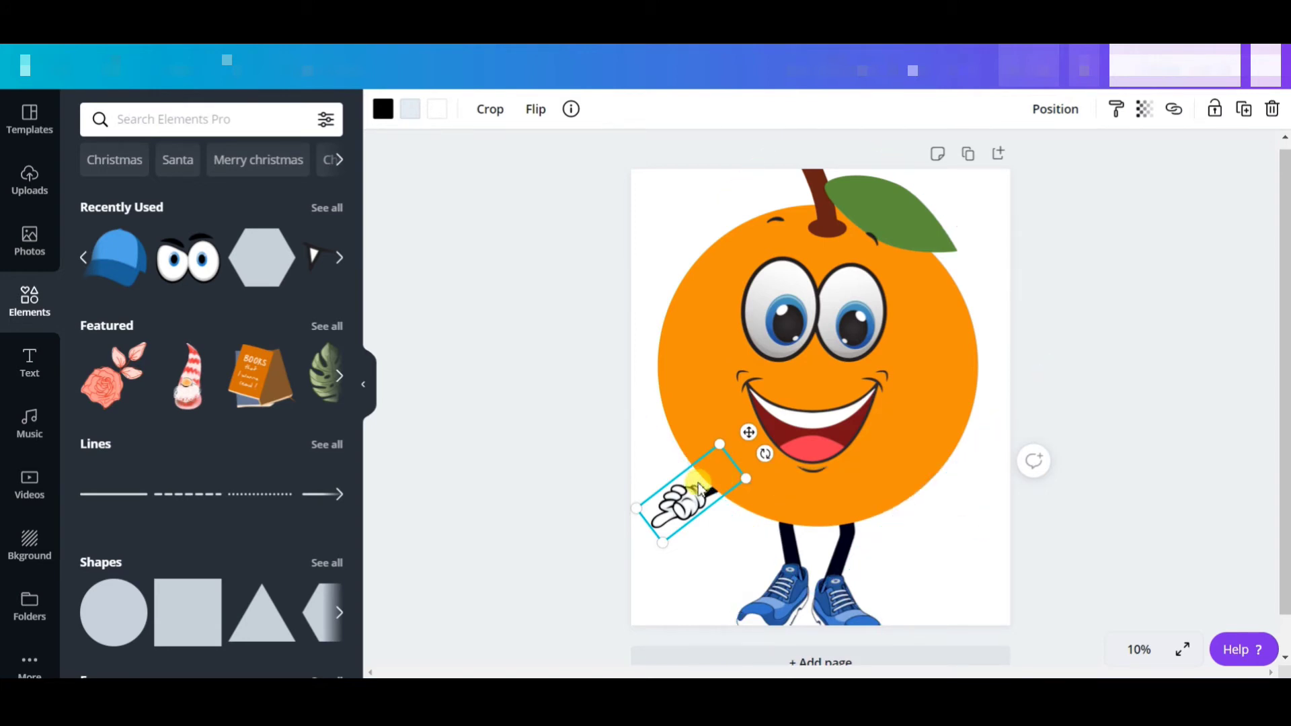
# Flip the hand copy vertically and move it to the orange's right edge
pyautogui.moveTo(699, 489); pyautogui.dragTo(874, 475)
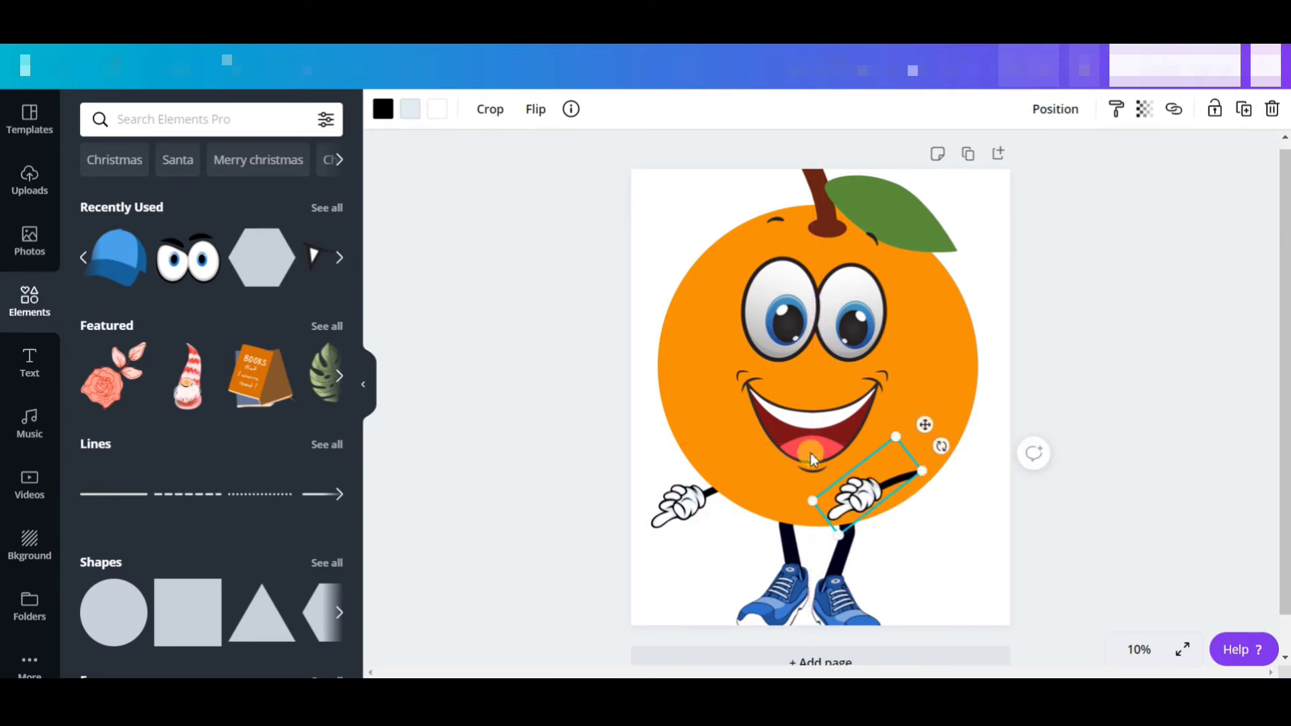
pyautogui.click(542, 113)
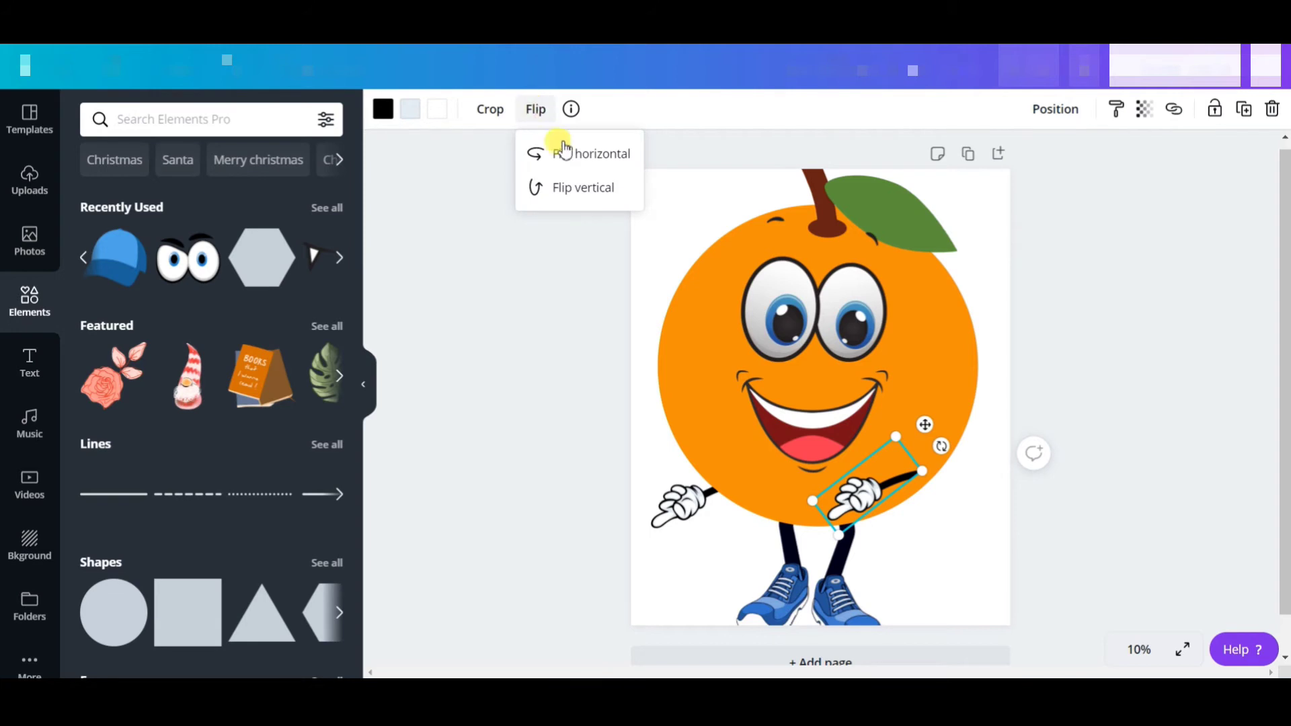
pyautogui.click(582, 191)
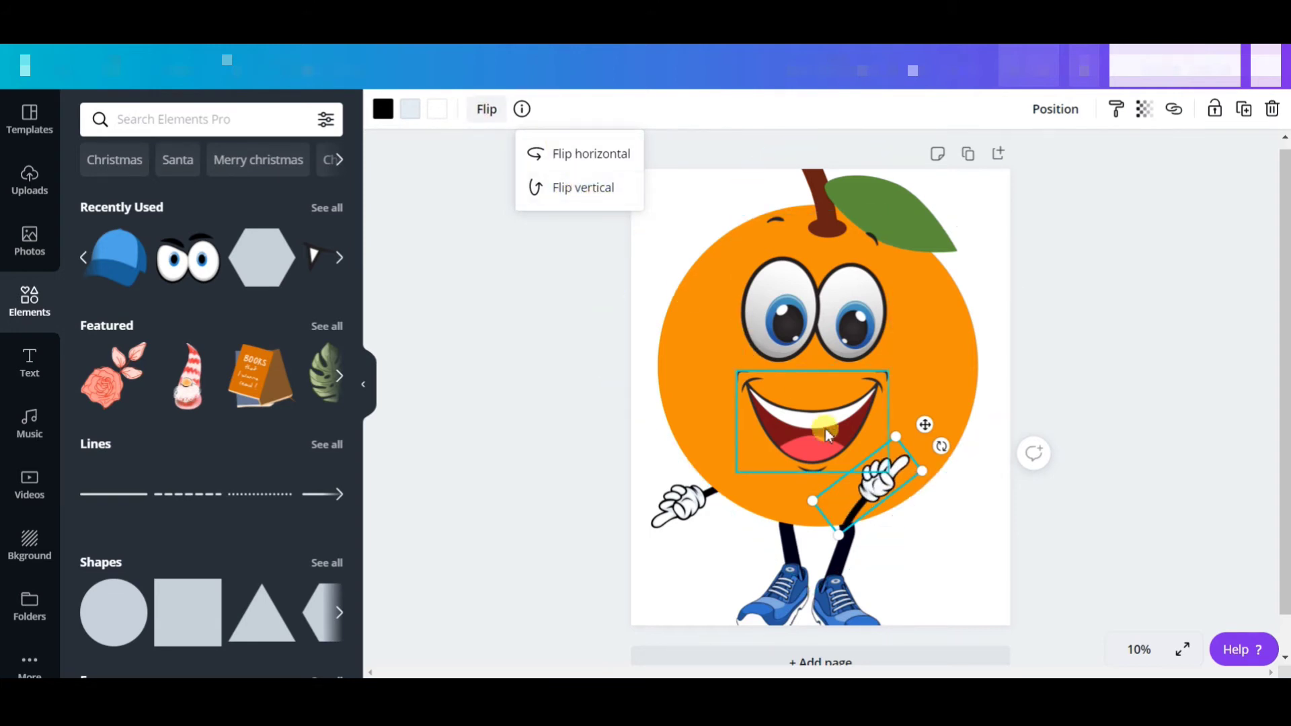
pyautogui.moveTo(878, 485); pyautogui.dragTo(931, 488)
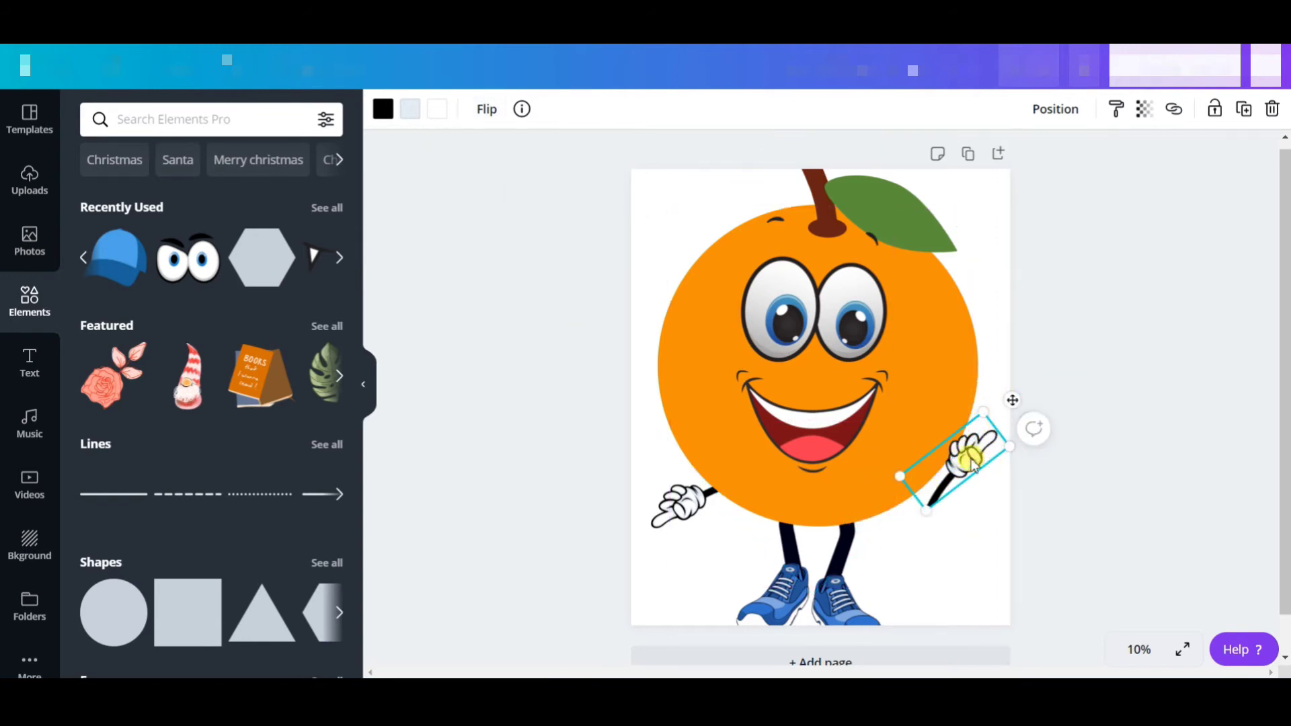
# Rotate the second hand roughly horizontal, pointing right at the page's right edge
pyautogui.rightClick(921, 450)
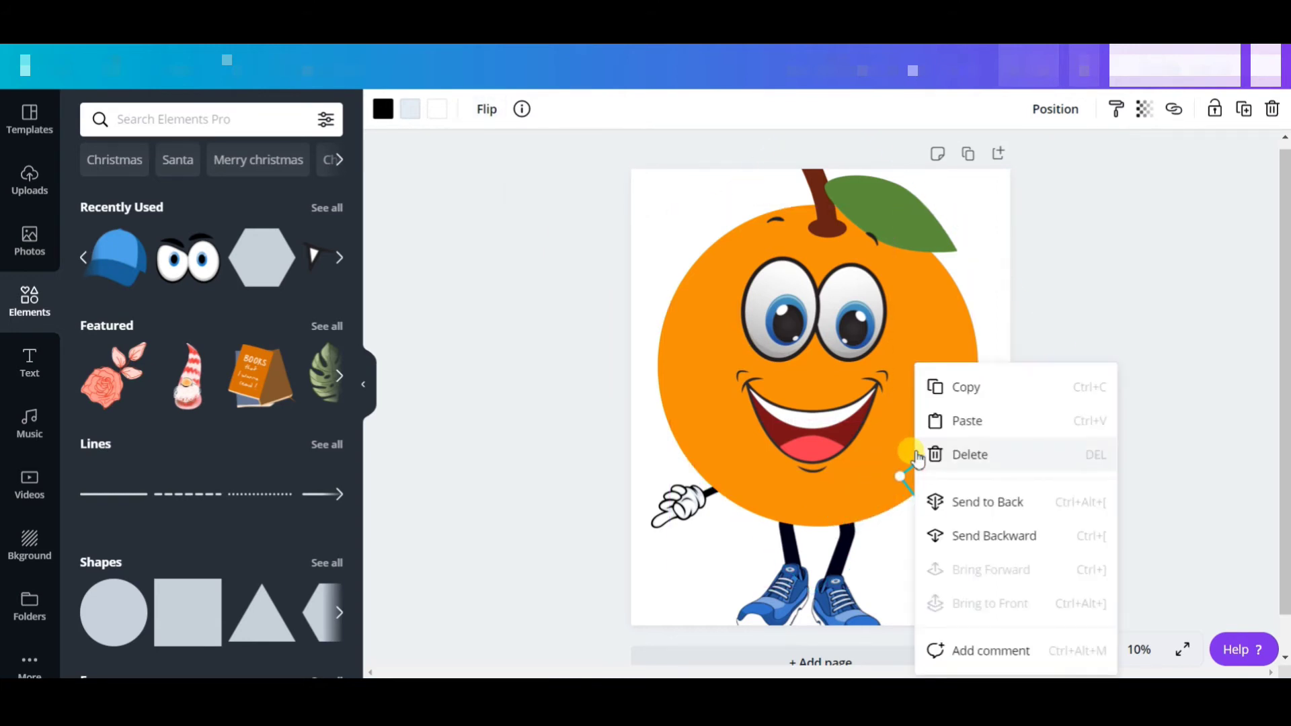
pyautogui.click(890, 555)
pyautogui.click(956, 479)
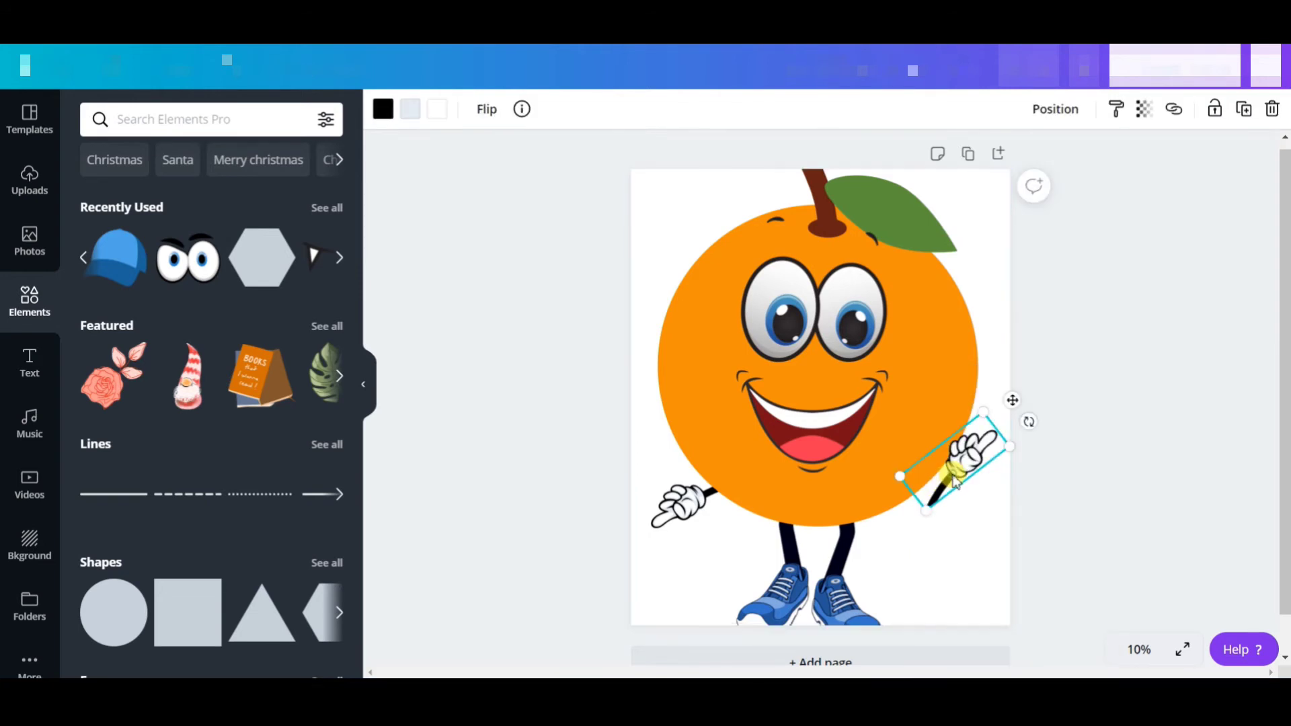
pyautogui.moveTo(956, 474); pyautogui.dragTo(933, 472)
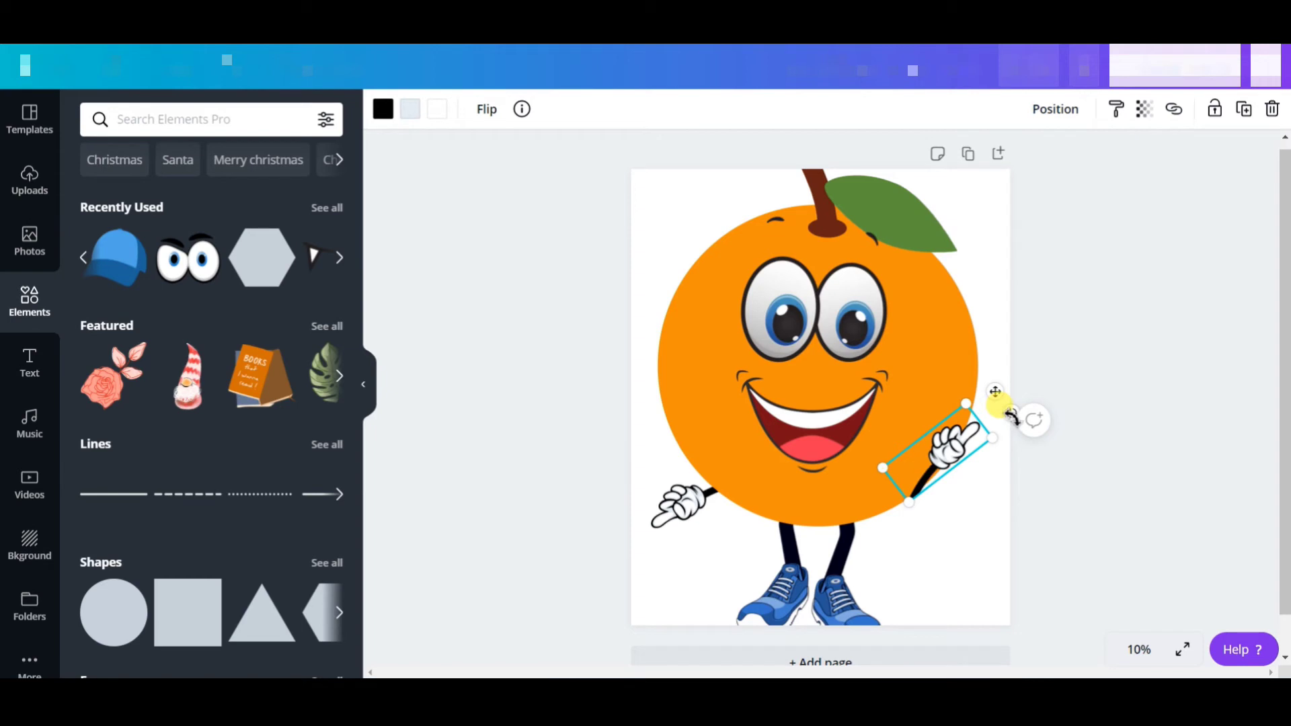
pyautogui.moveTo(1011, 415); pyautogui.dragTo(1040, 456)
pyautogui.moveTo(955, 457); pyautogui.dragTo(973, 470)
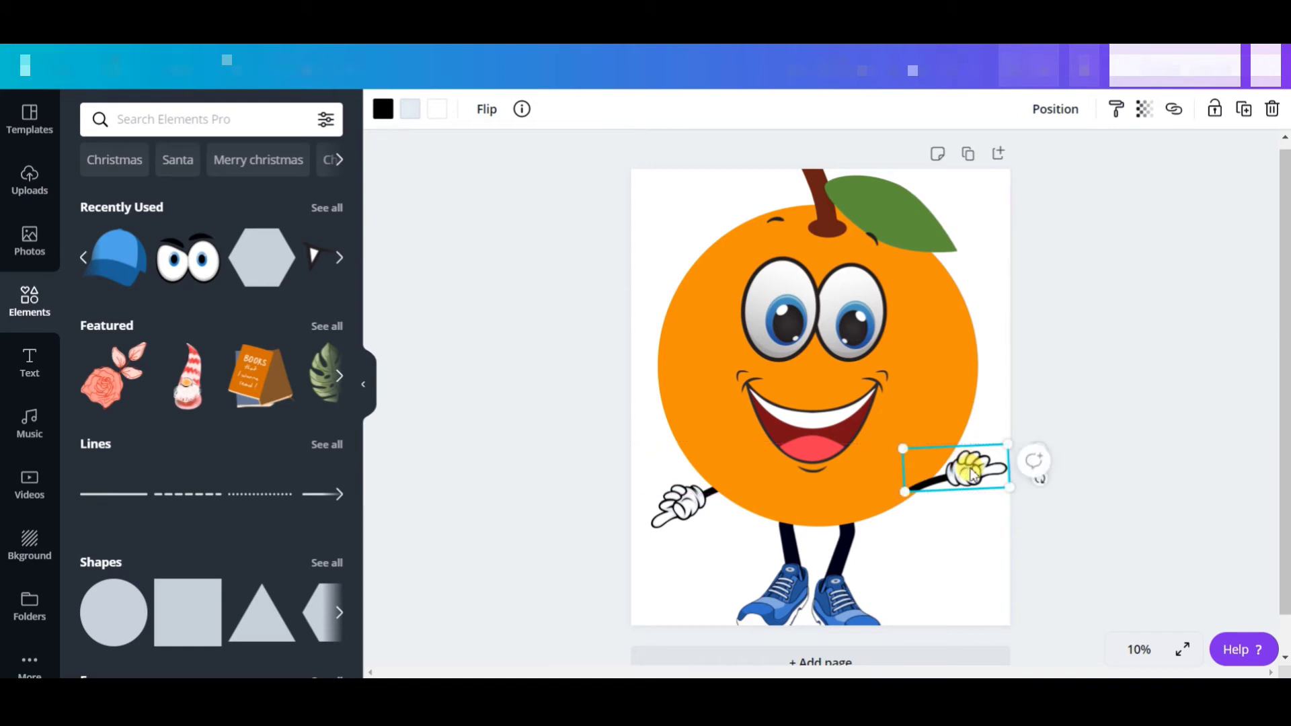
# Send the second hand backward so its arm tucks behind the orange
pyautogui.rightClick(971, 473)
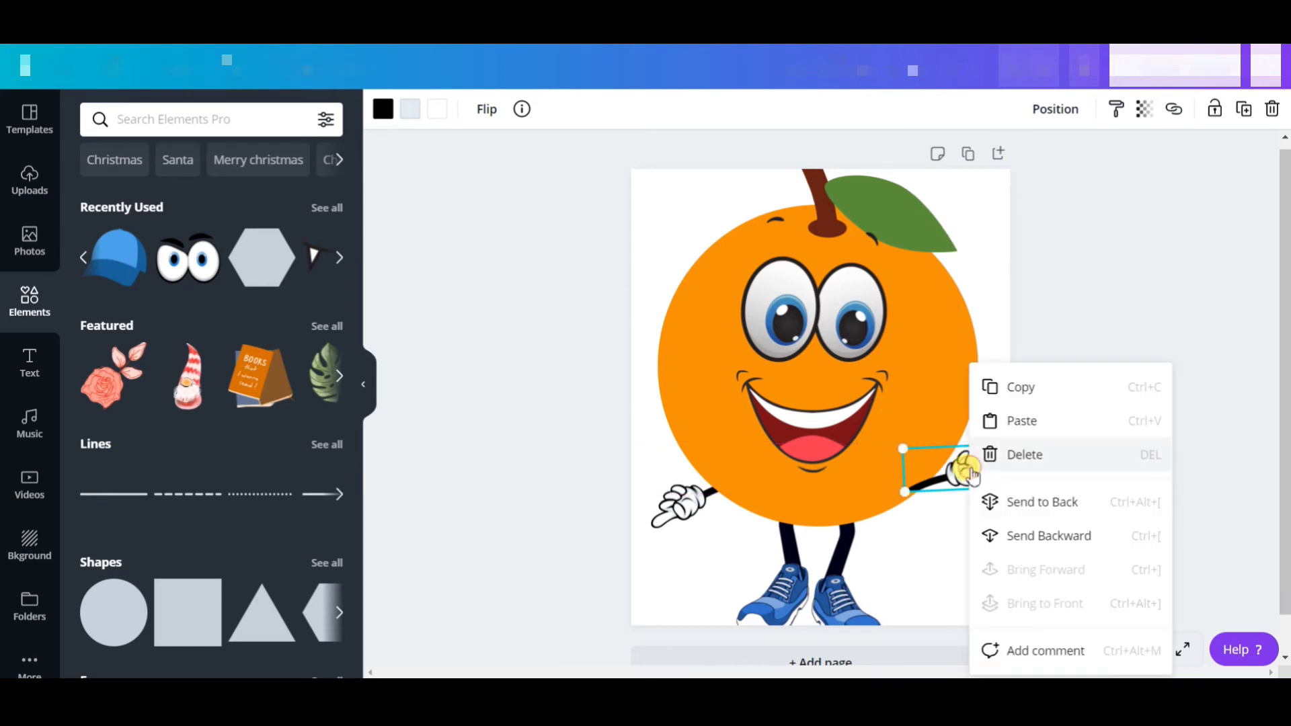
pyautogui.click(1040, 542)
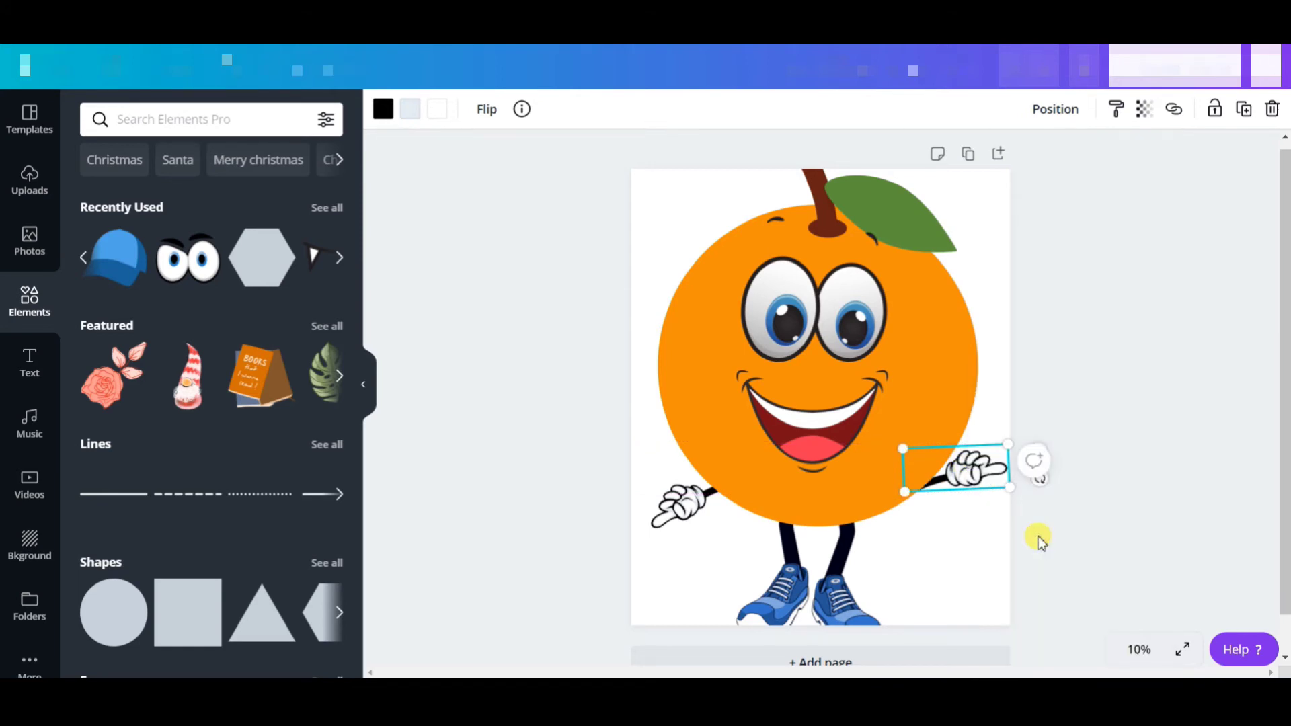
pyautogui.click(981, 563)
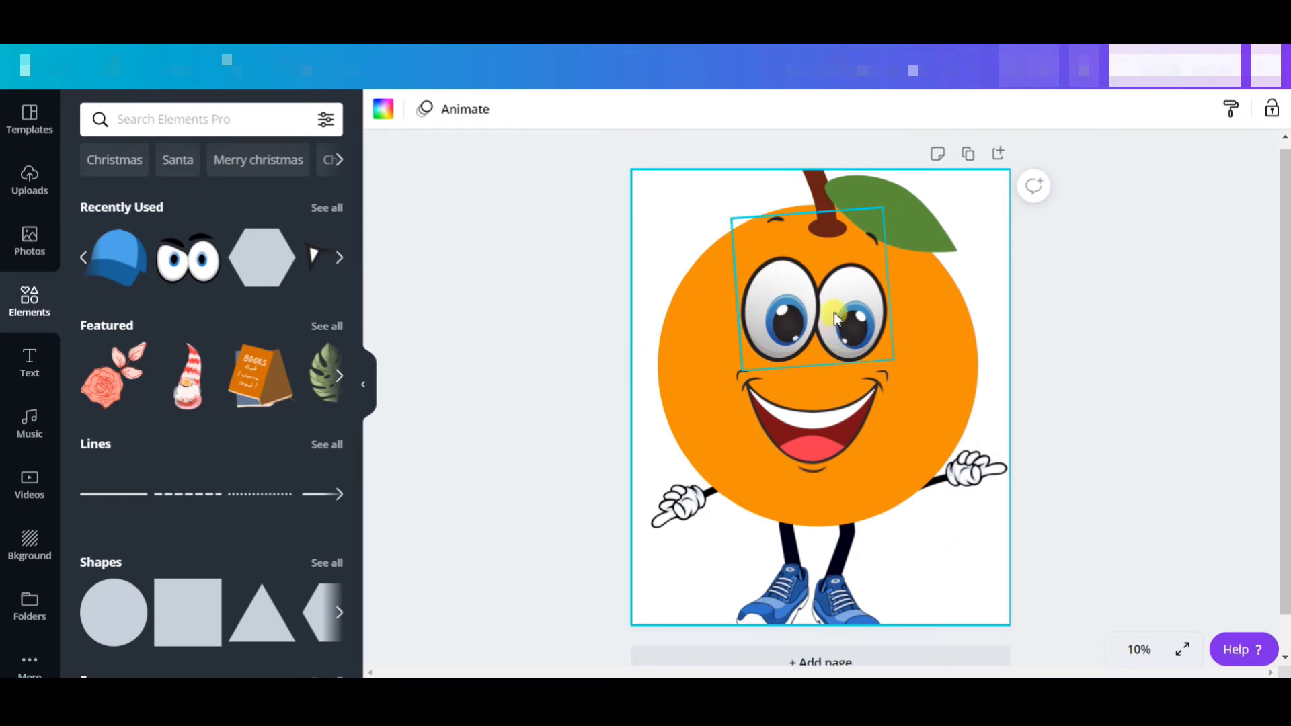
# Move the orange body, mouth and eyes lower on the page
pyautogui.click(825, 242)
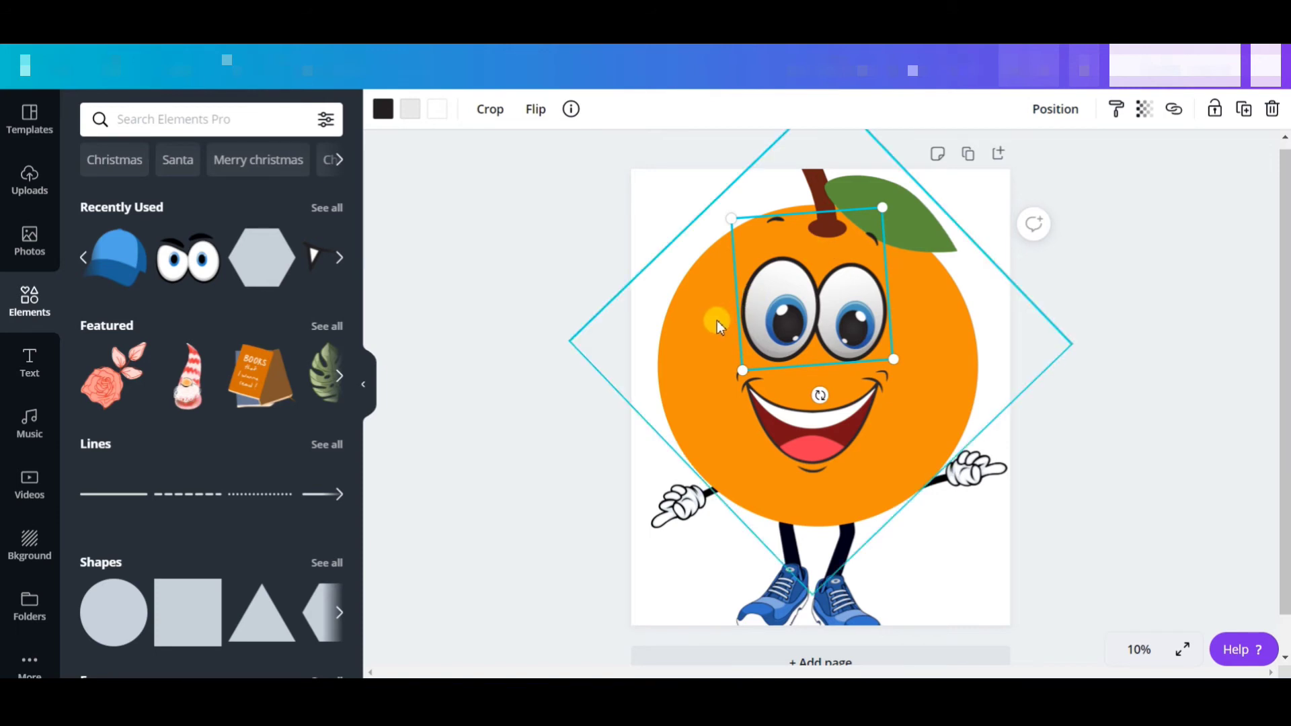
pyautogui.moveTo(714, 329); pyautogui.dragTo(713, 361)
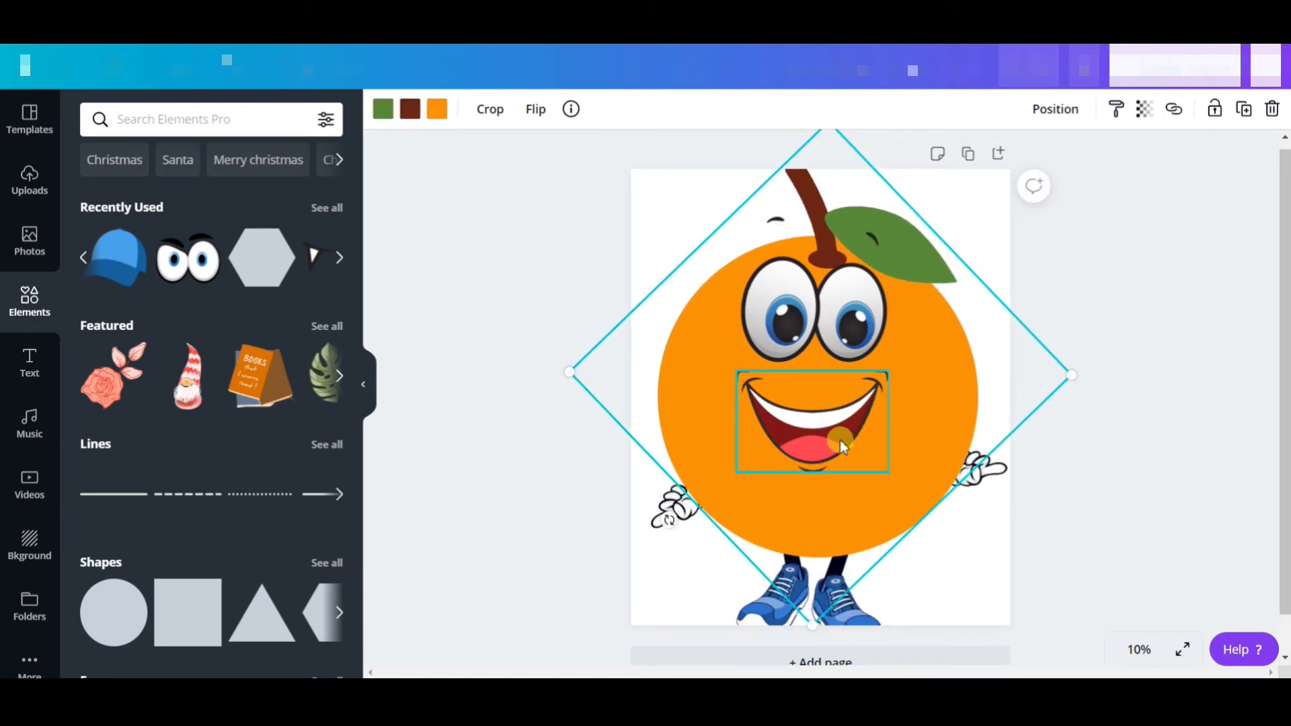
pyautogui.moveTo(840, 439); pyautogui.dragTo(841, 492)
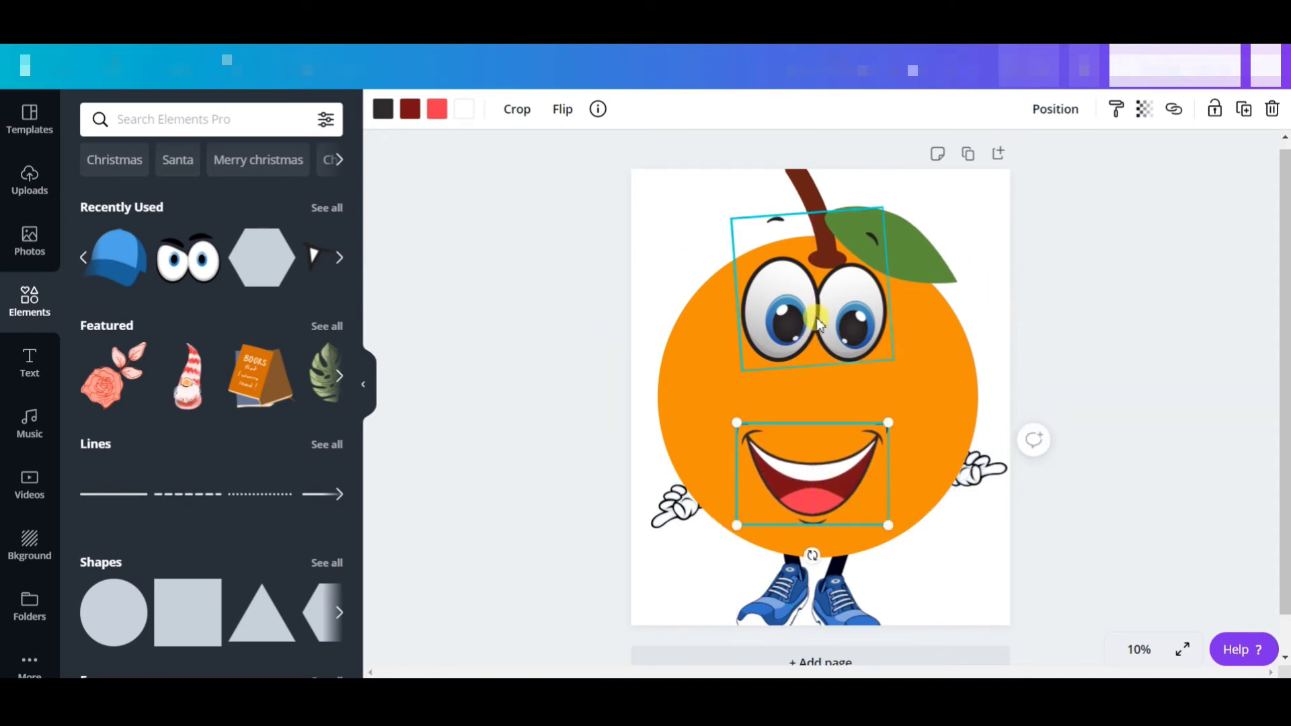
pyautogui.moveTo(818, 325); pyautogui.dragTo(825, 346)
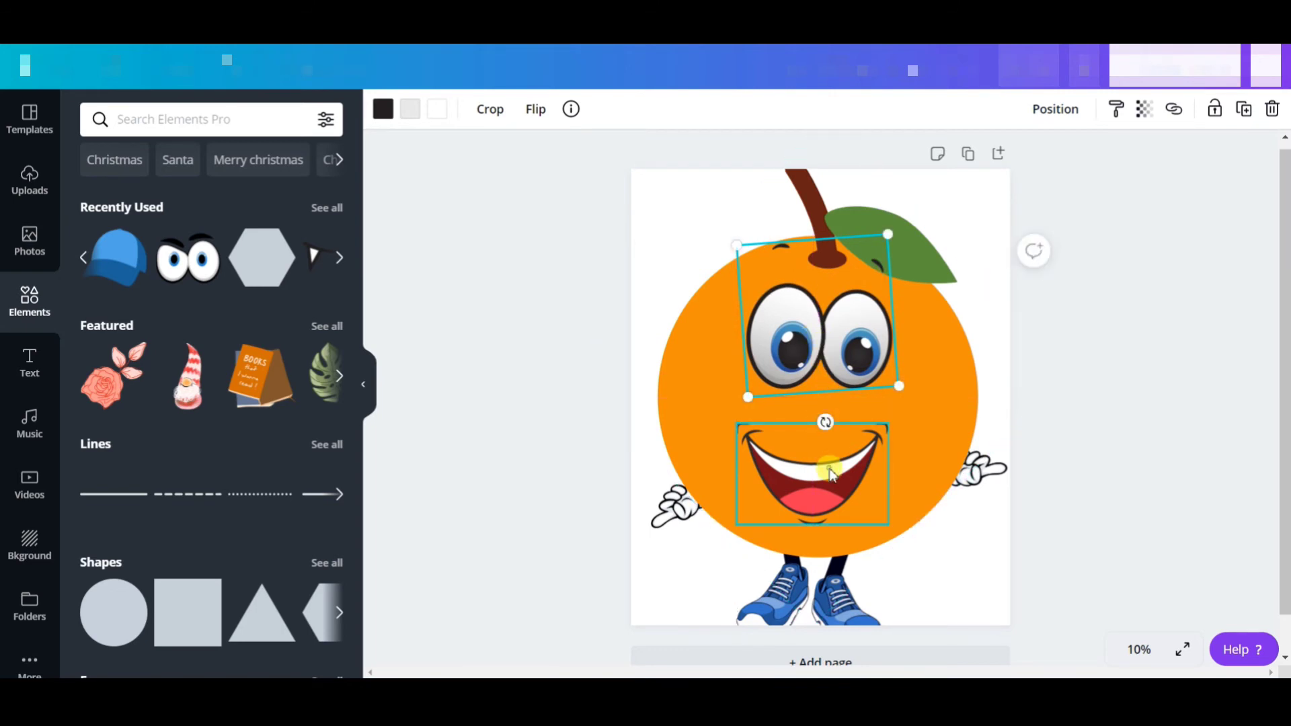
pyautogui.moveTo(831, 474); pyautogui.dragTo(840, 463)
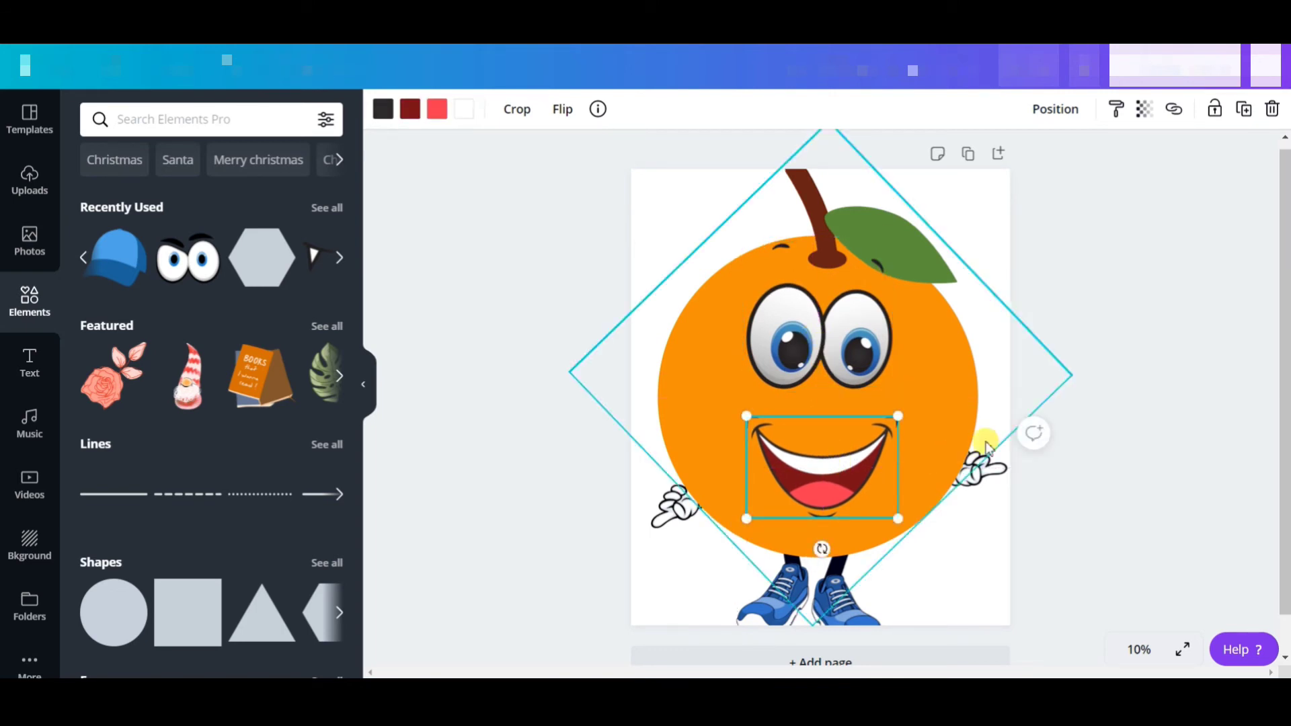
# Reposition both gloved hands roughly level beside the orange's lower sides
pyautogui.moveTo(985, 470); pyautogui.dragTo(993, 508)
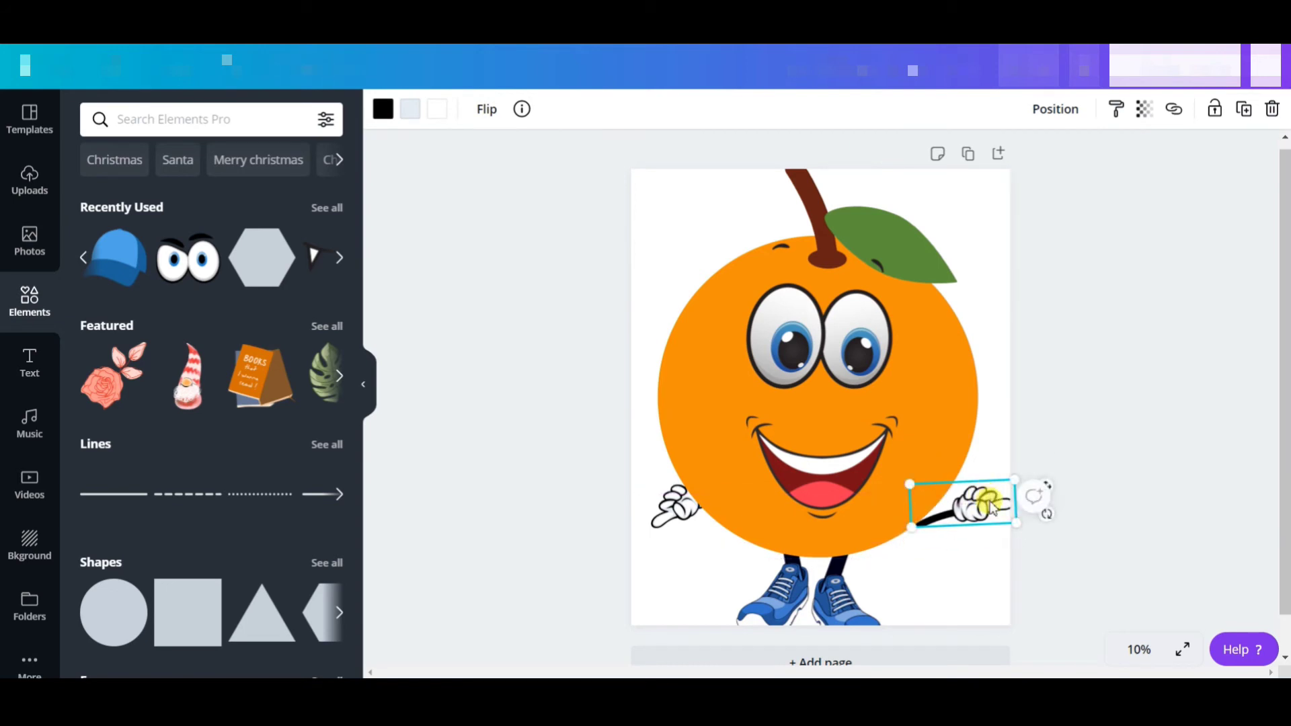
pyautogui.click(668, 507)
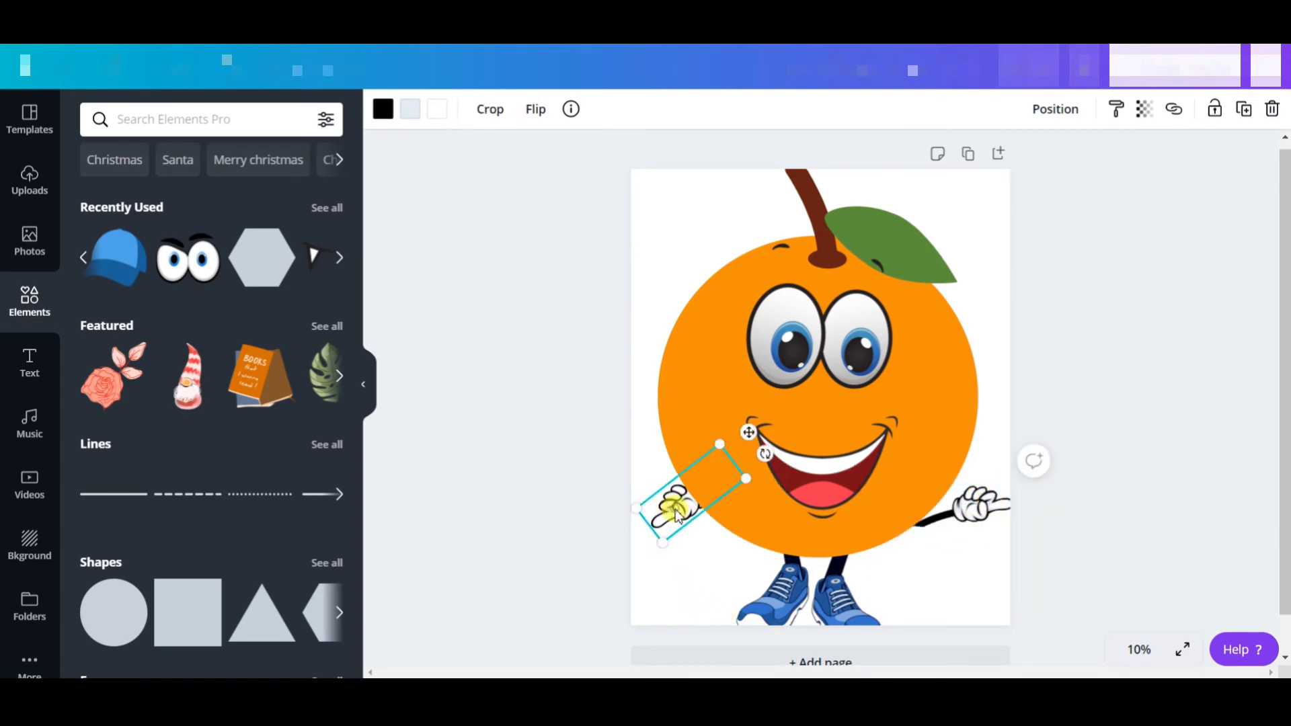
pyautogui.moveTo(675, 514); pyautogui.dragTo(666, 548)
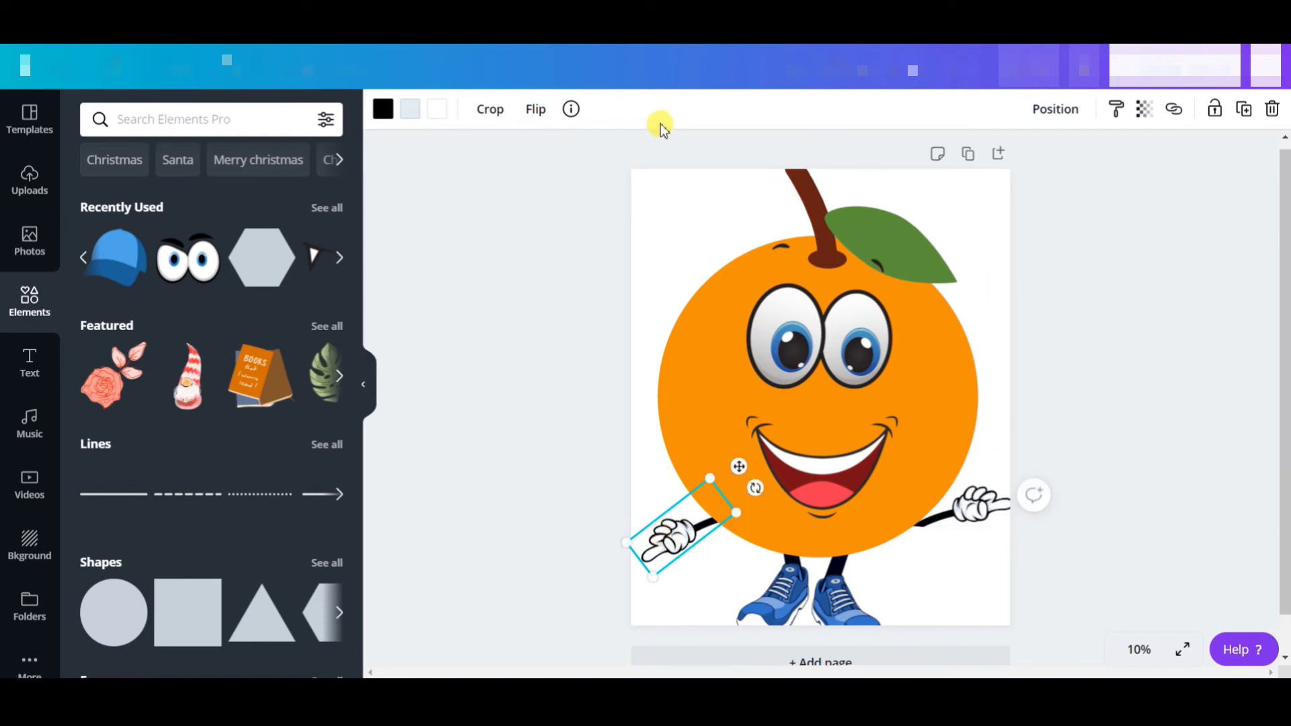
pyautogui.click(671, 205)
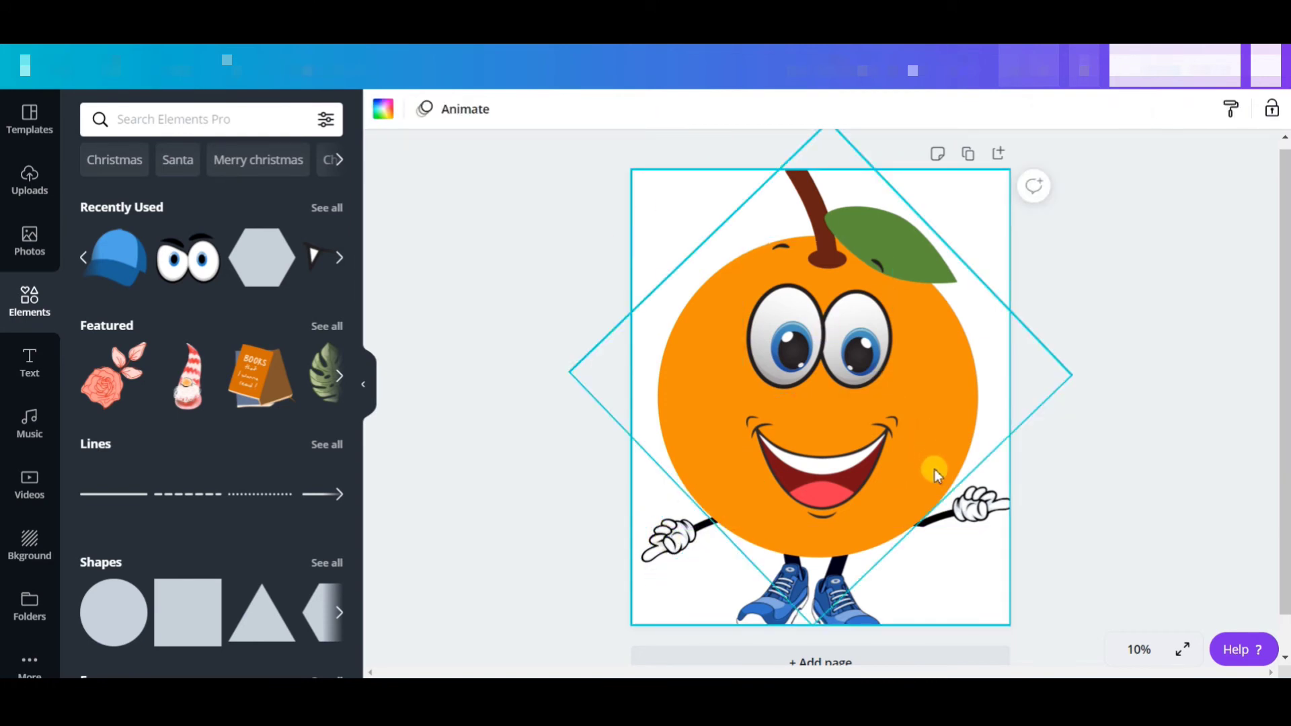
pyautogui.moveTo(983, 509); pyautogui.dragTo(968, 504)
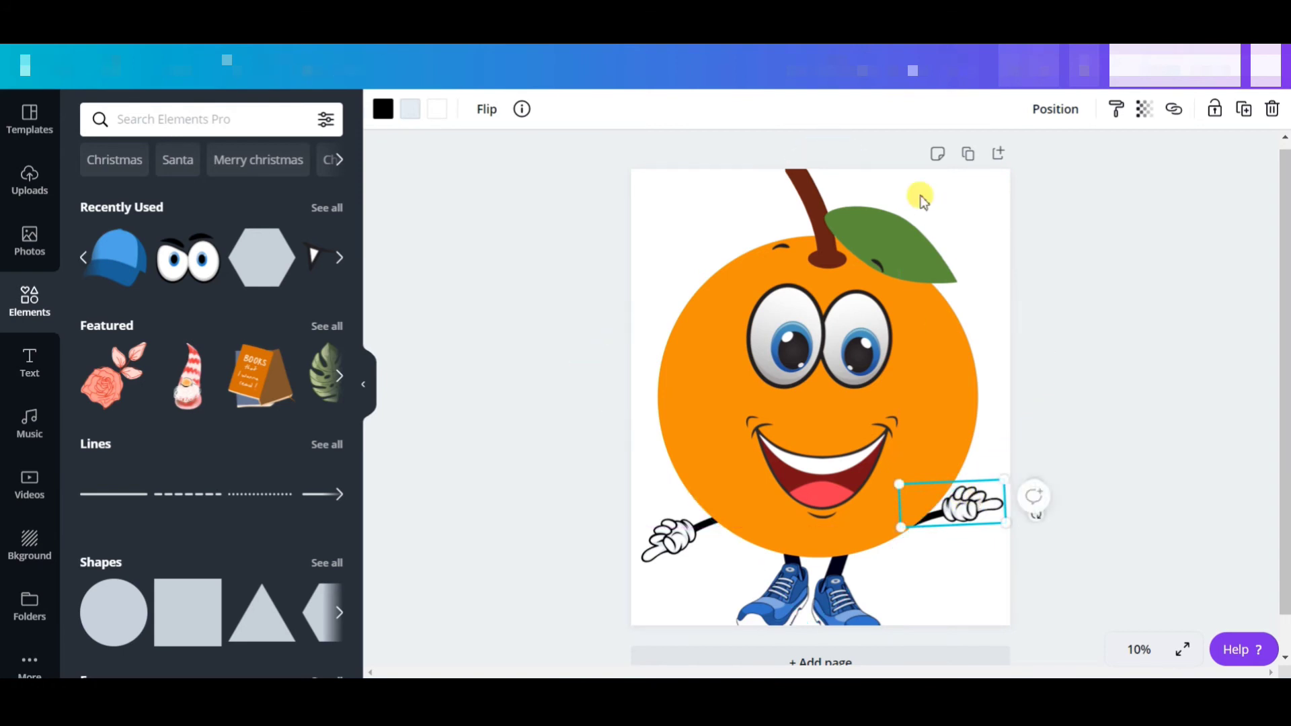
pyautogui.click(691, 194)
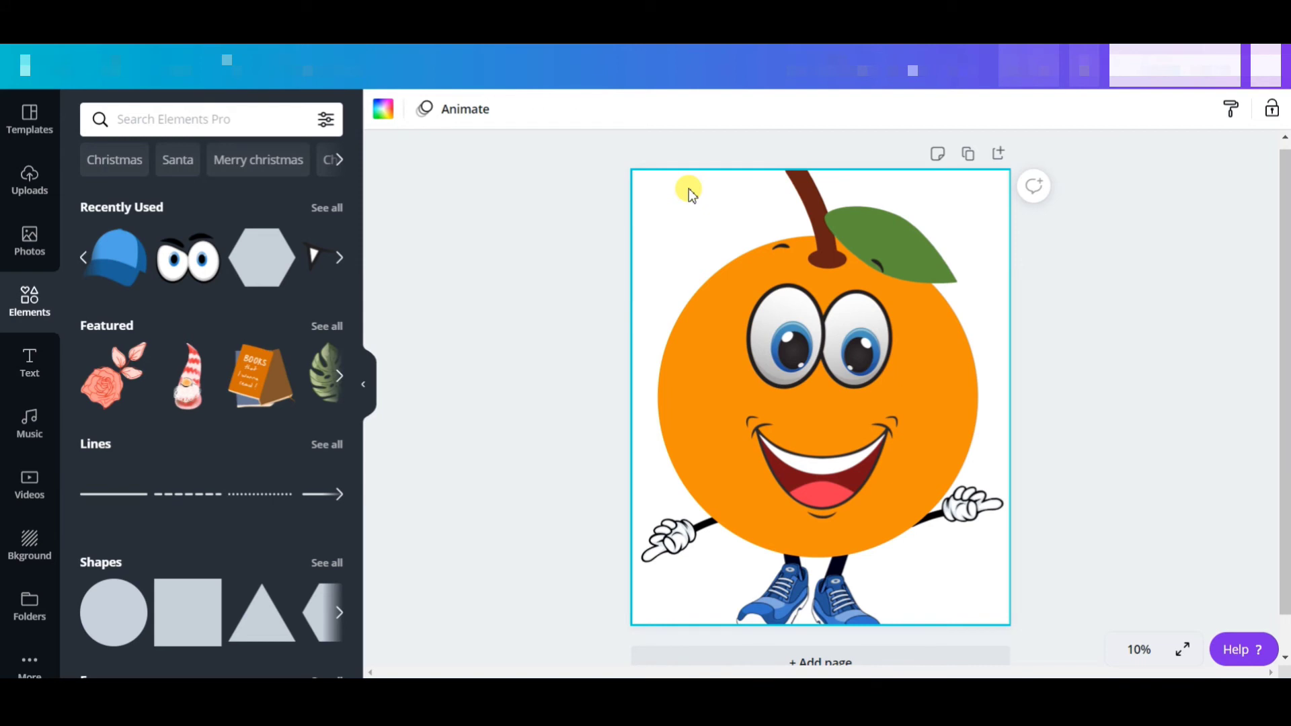
# Adjust the orange body's width to about 3,987 x 4,099 px and re-centre it horizontally
pyautogui.click(780, 613)
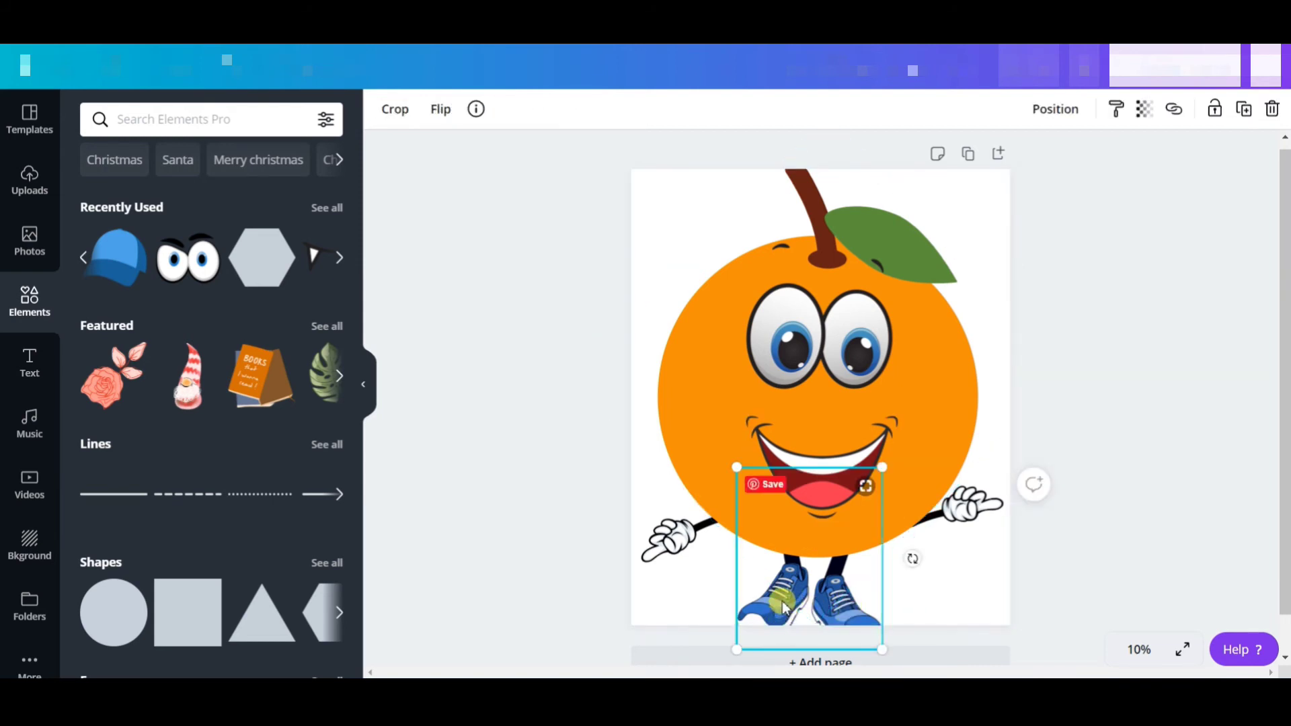
pyautogui.rightClick(782, 605)
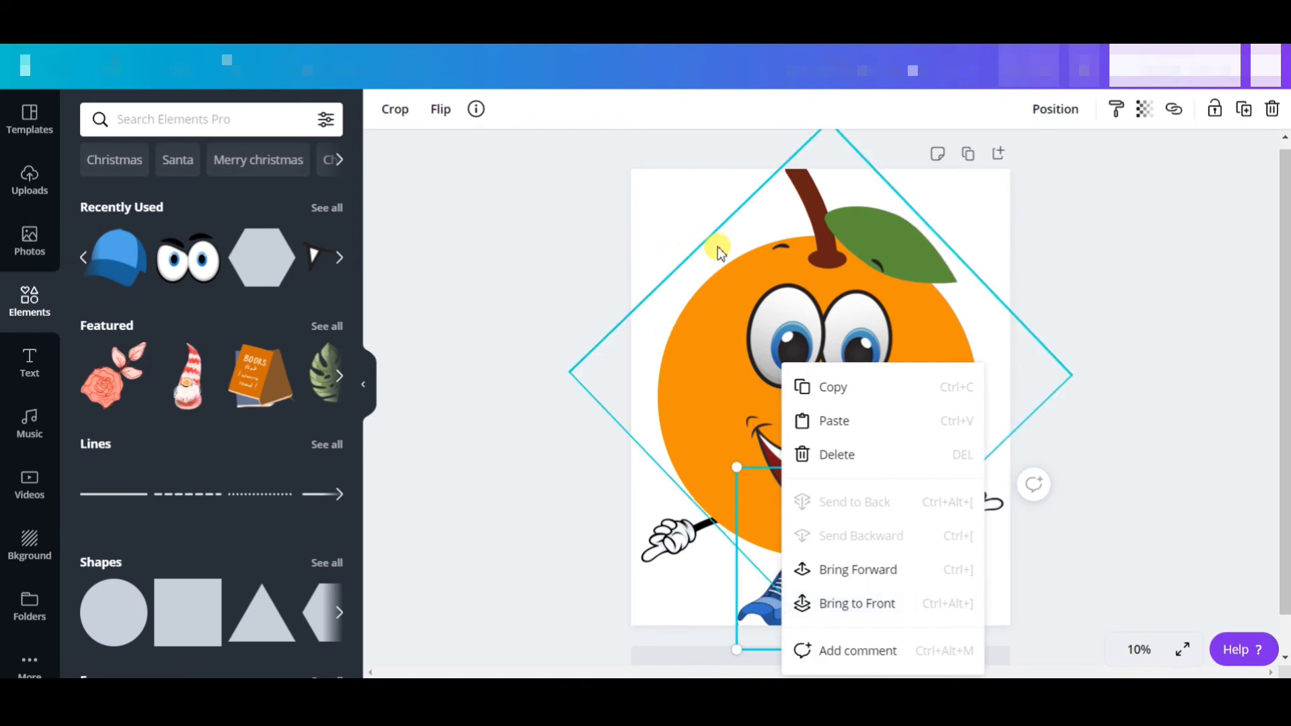
pyautogui.click(690, 197)
pyautogui.click(785, 355)
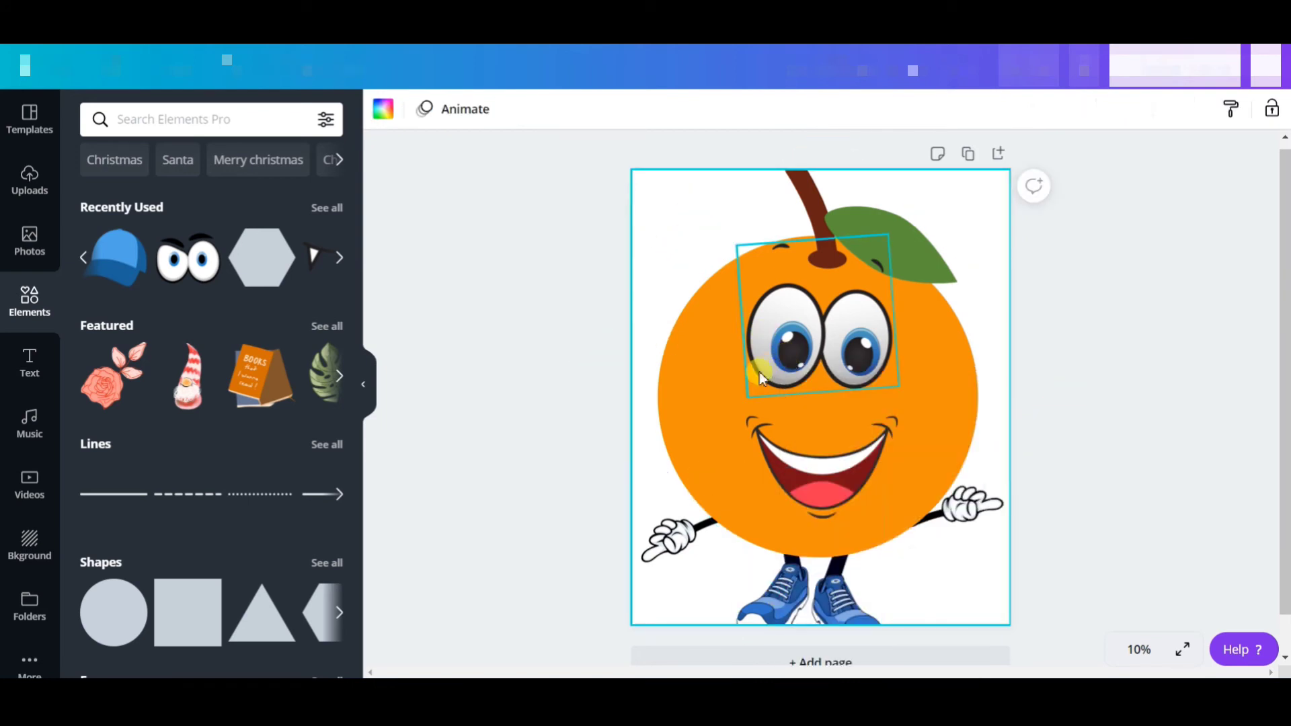
pyautogui.click(735, 390)
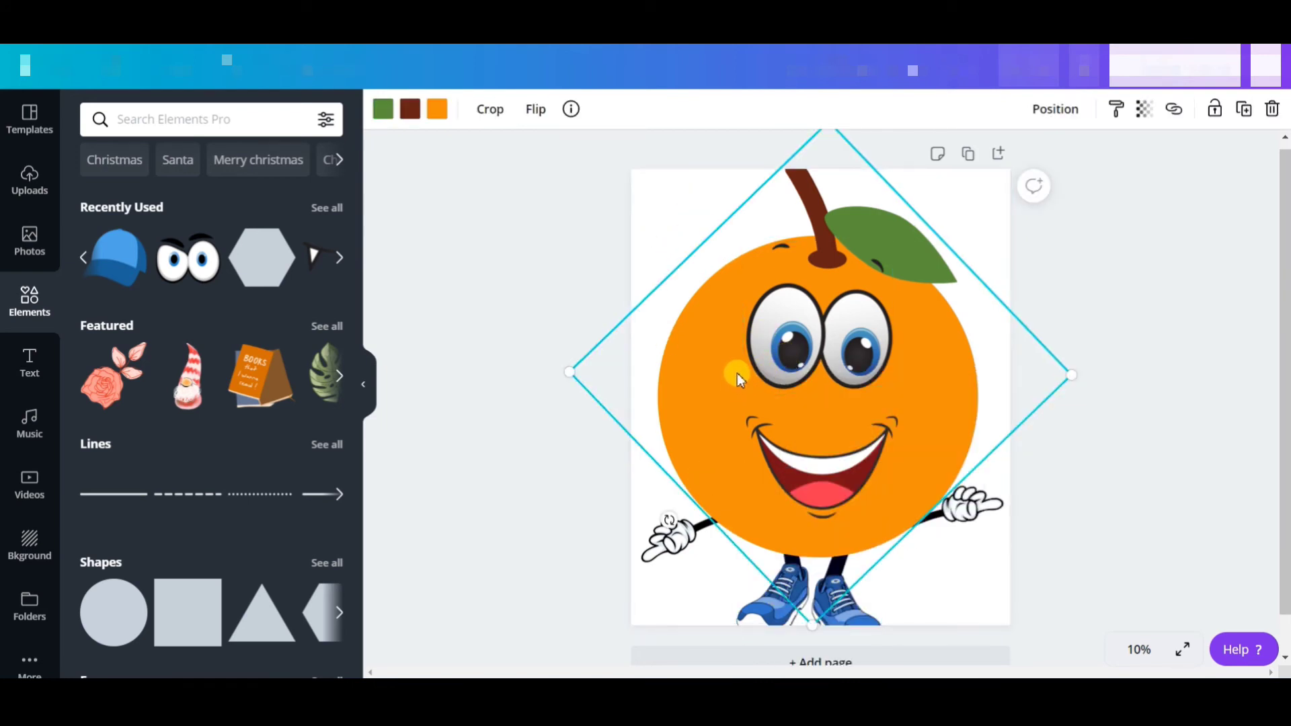
pyautogui.rightClick(737, 373)
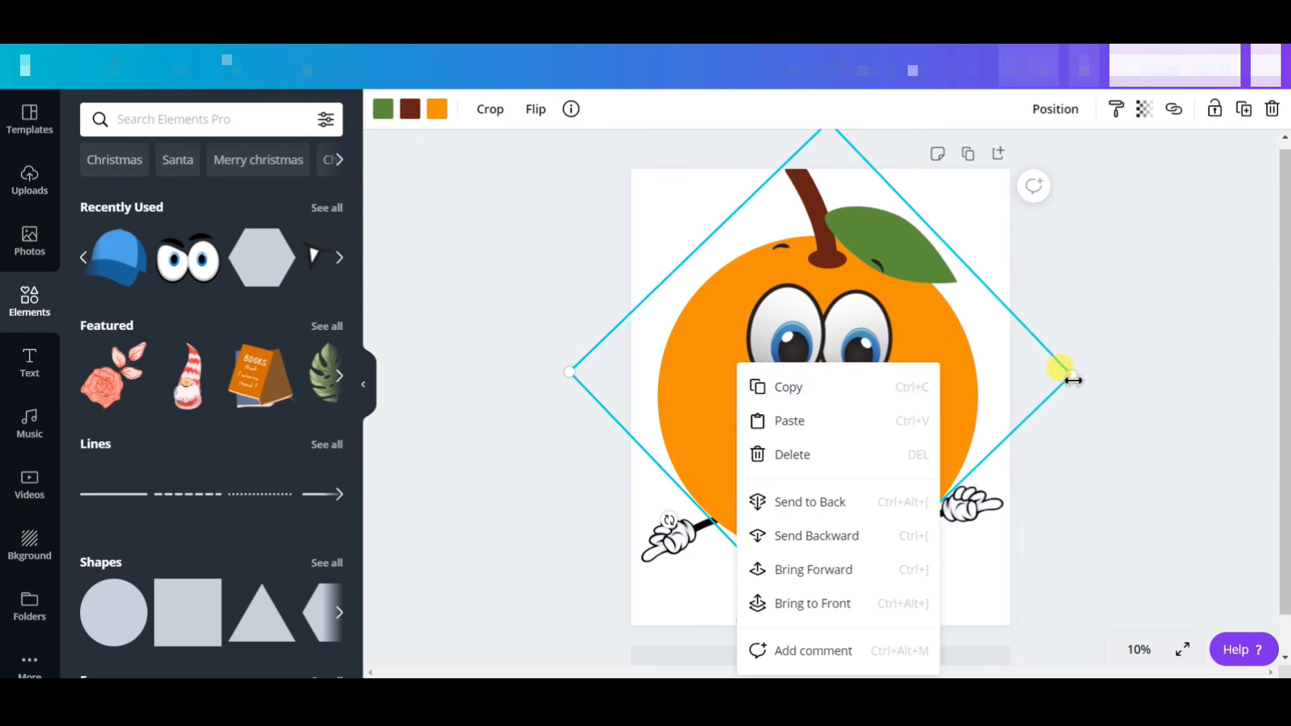
pyautogui.moveTo(1073, 380); pyautogui.dragTo(1017, 375)
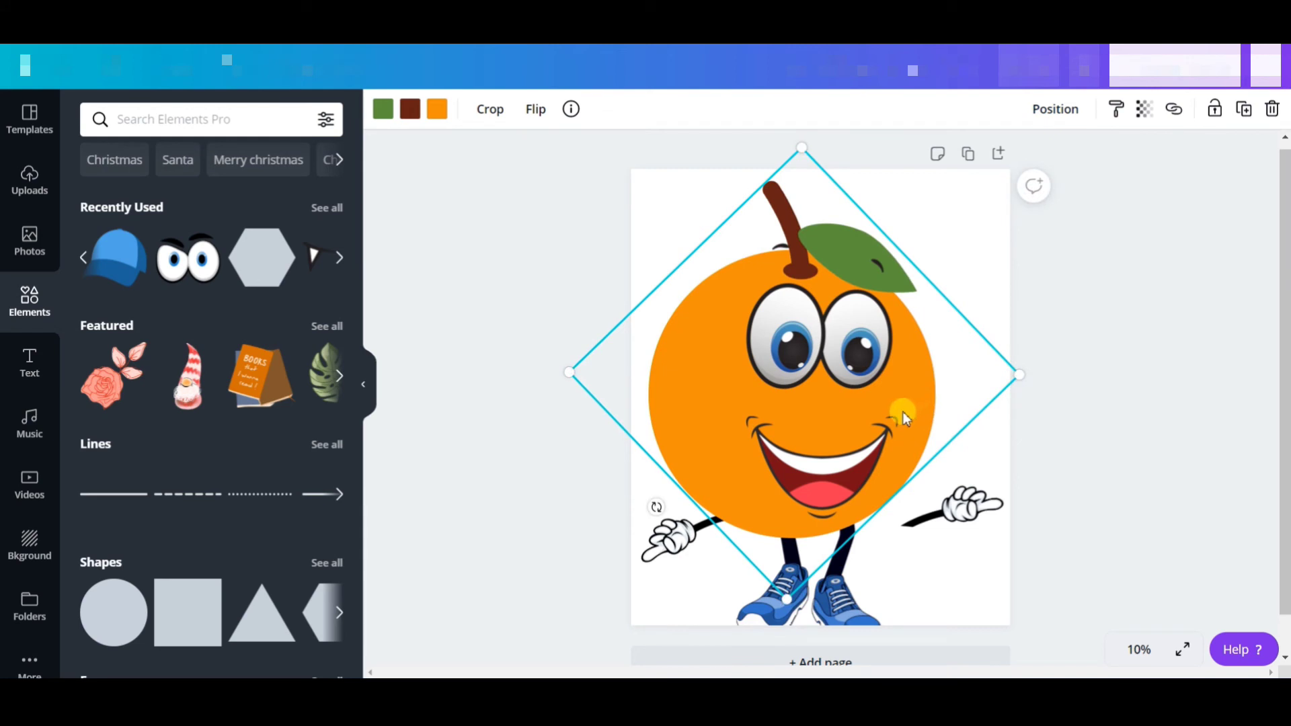
pyautogui.moveTo(904, 412); pyautogui.dragTo(928, 409)
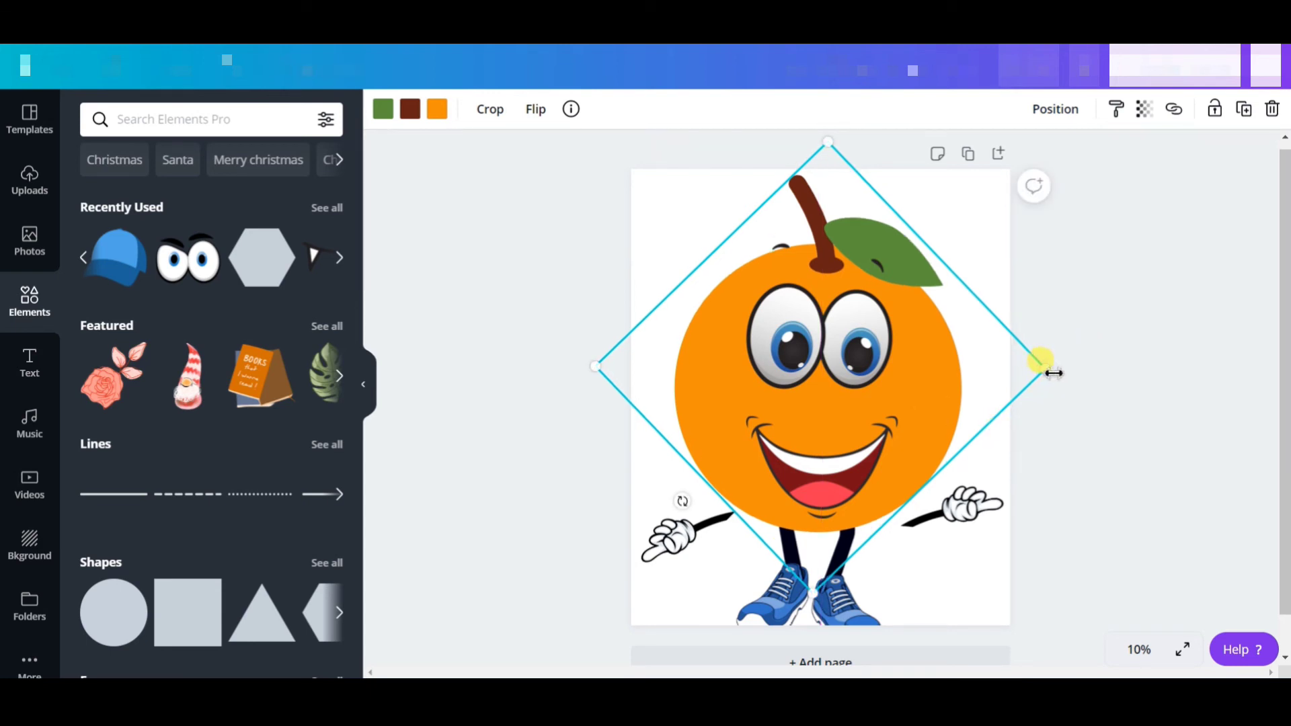
pyautogui.moveTo(1053, 373); pyautogui.dragTo(1074, 353)
pyautogui.moveTo(969, 378); pyautogui.dragTo(957, 376)
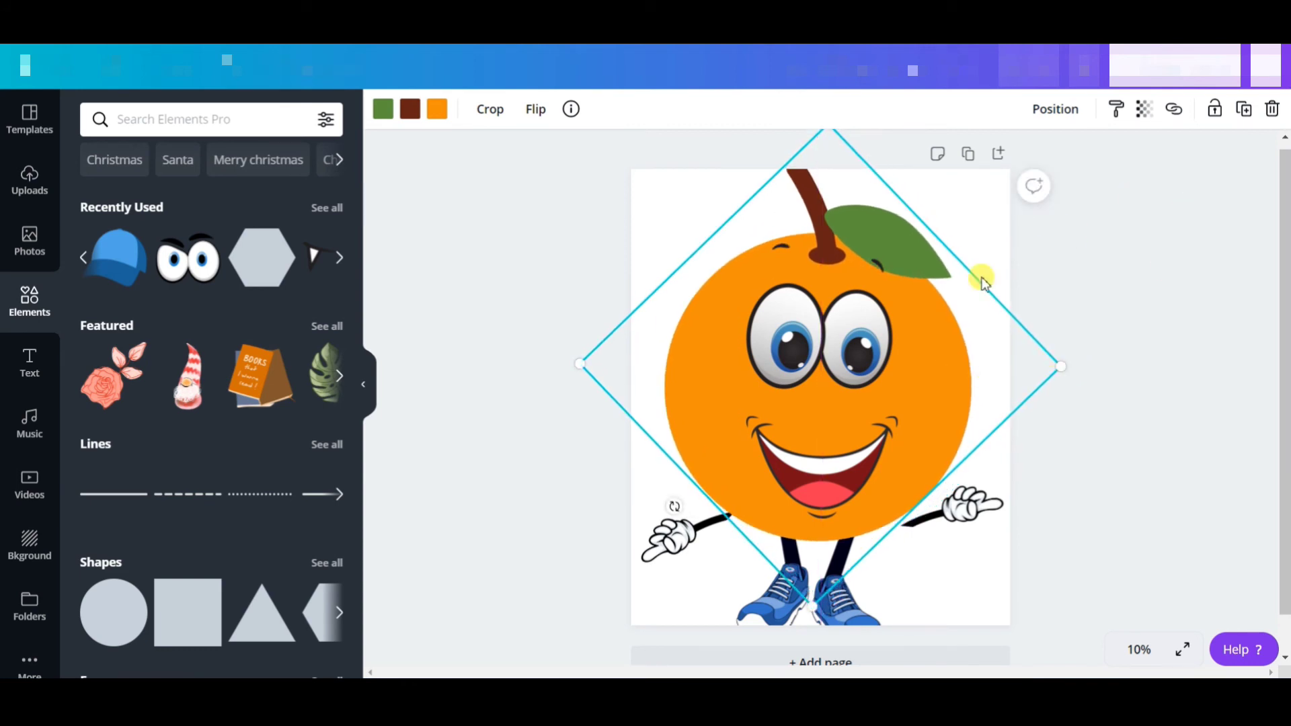
# Move the right hand slightly up and to the left
pyautogui.click(984, 254)
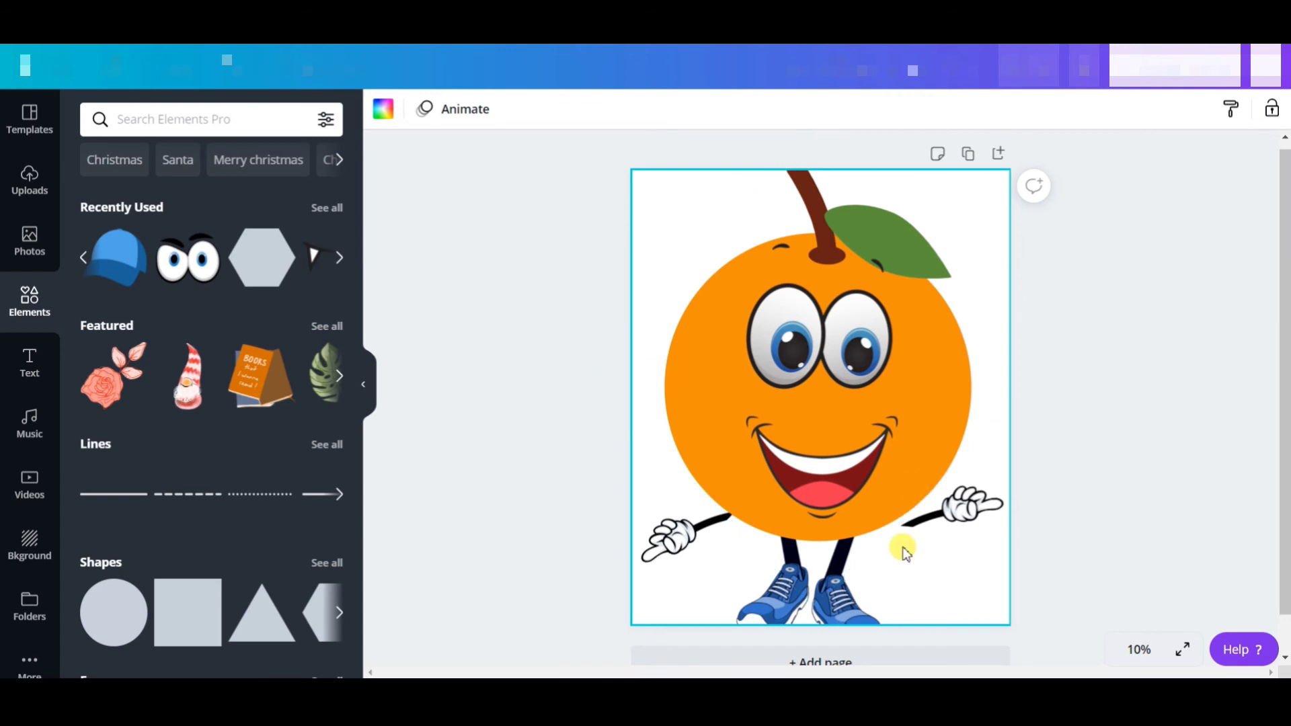
pyautogui.moveTo(948, 508); pyautogui.dragTo(952, 483)
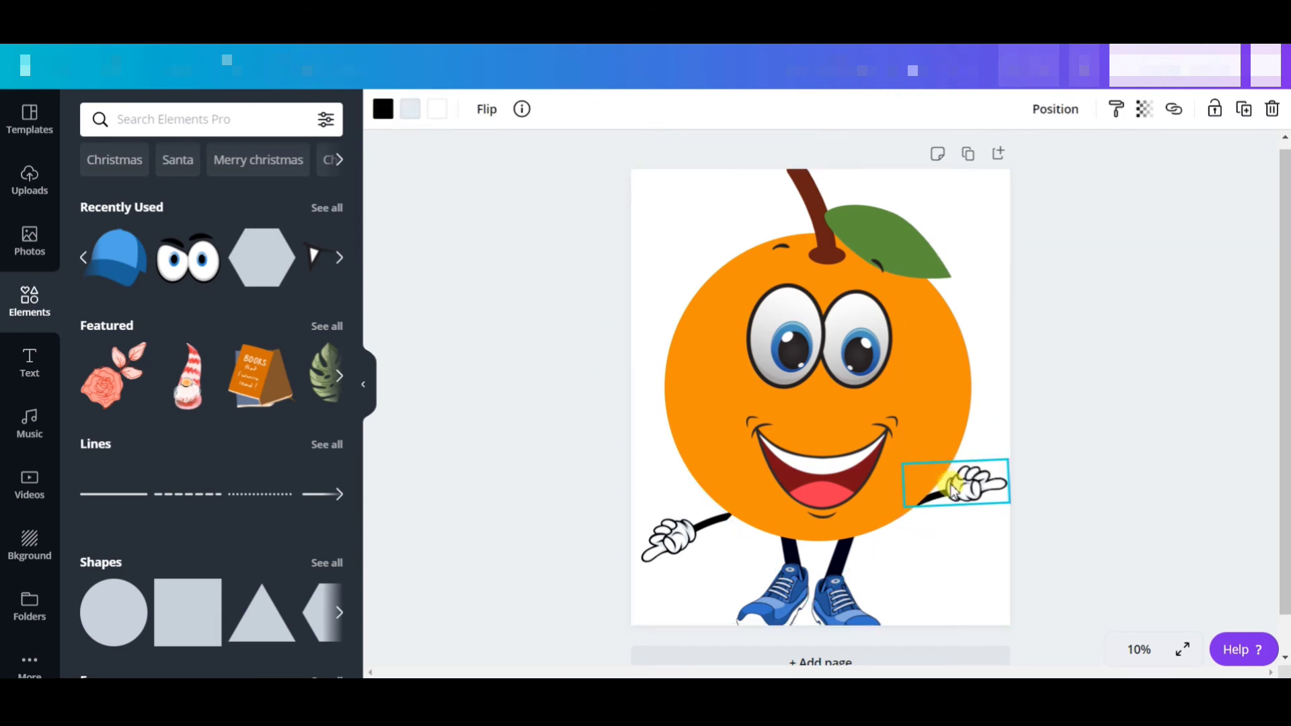
pyautogui.click(689, 196)
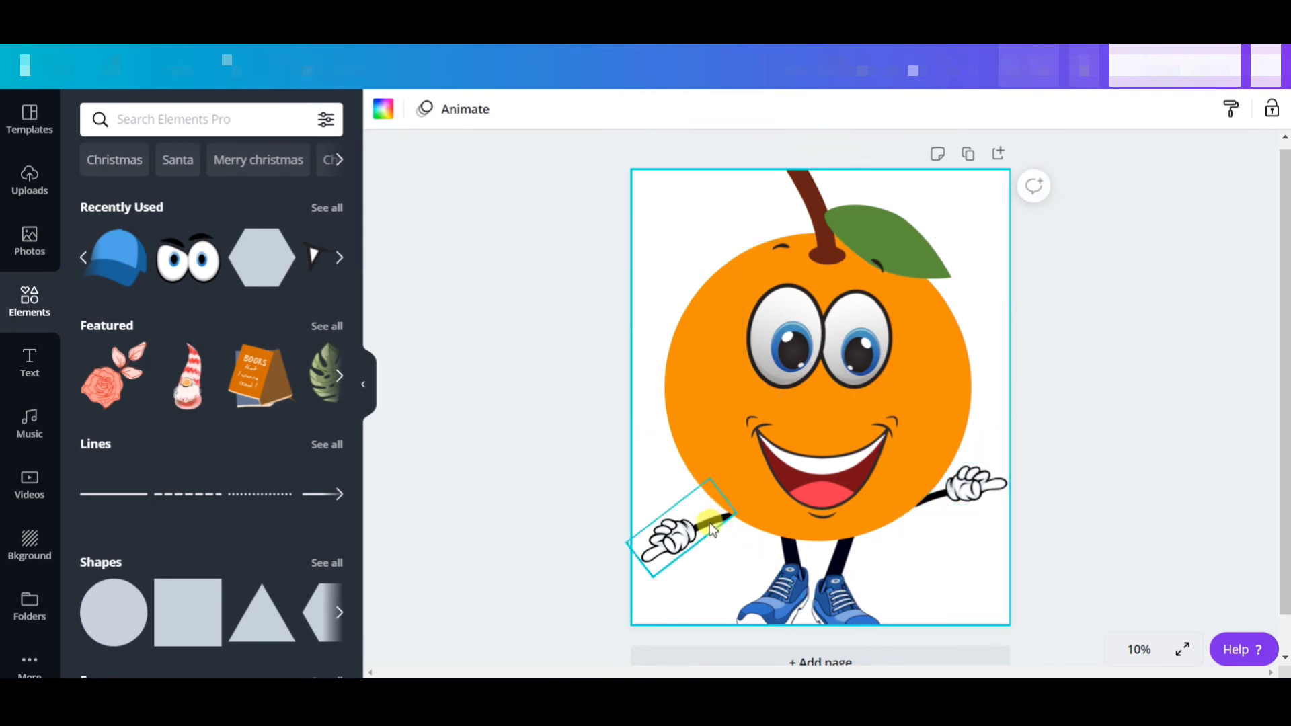
# Crop the sneaker legs and lift them so the sneakers sit inside the page's bottom edge
pyautogui.click(851, 615)
pyautogui.doubleClick(848, 605)
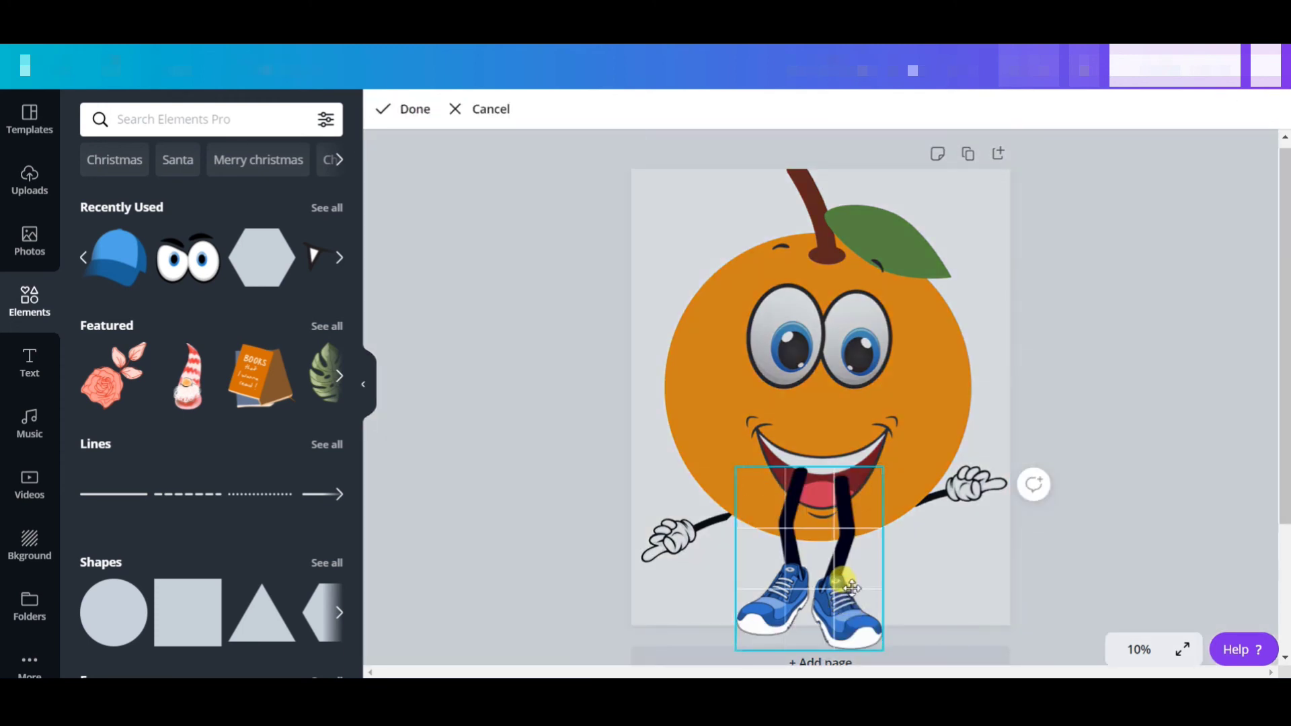
pyautogui.click(708, 599)
pyautogui.moveTo(786, 603); pyautogui.dragTo(790, 582)
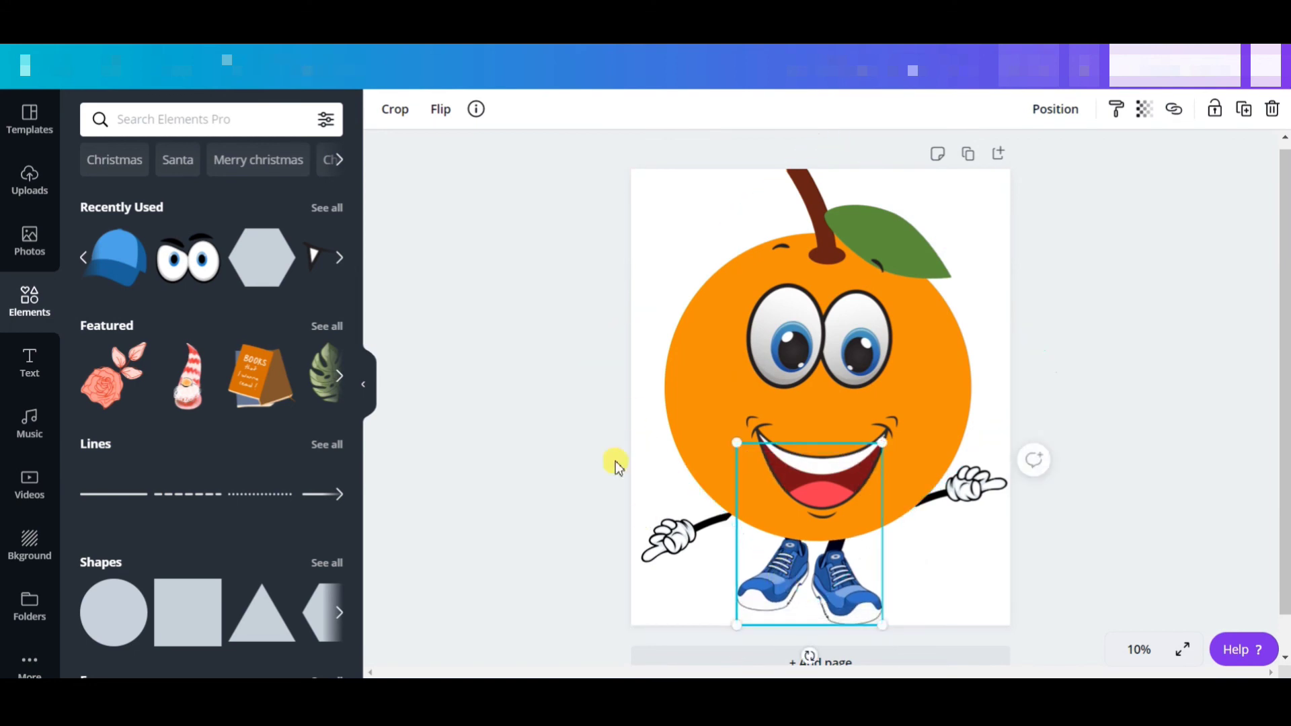
pyautogui.click(684, 205)
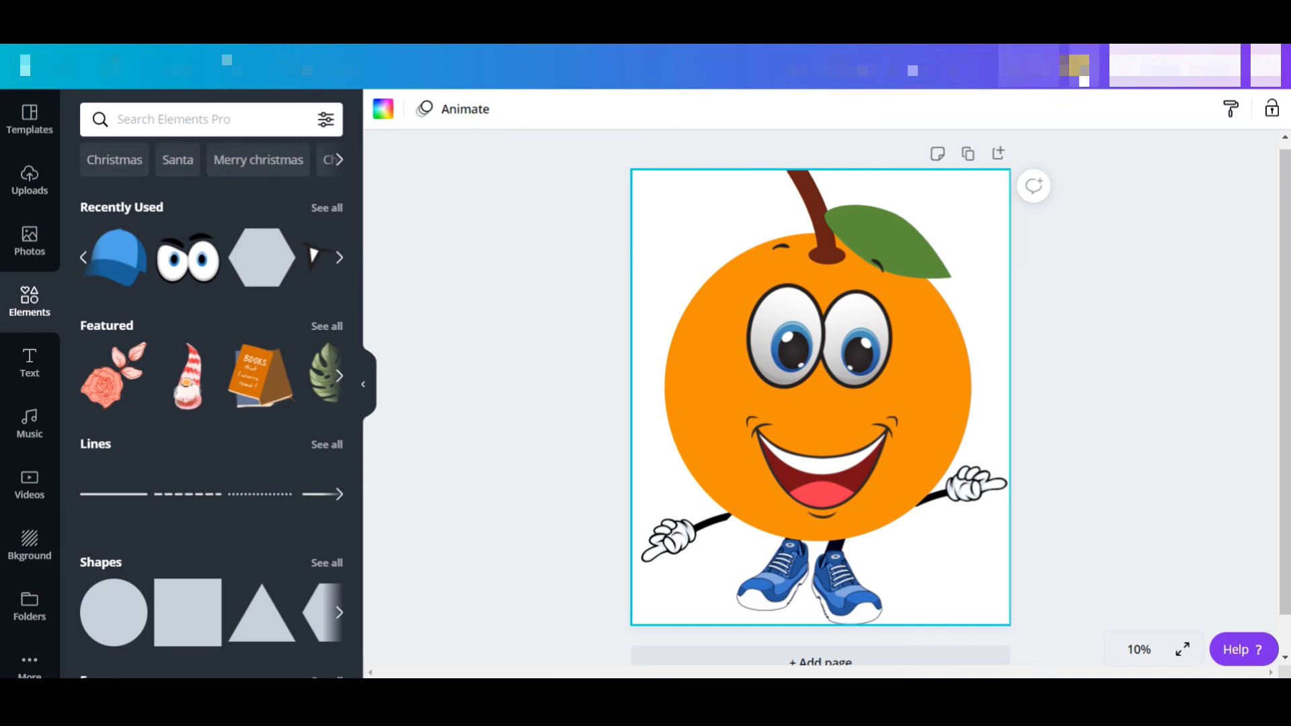
# Download the orange character as a 4500 x 5400 px PNG with a transparent background
pyautogui.click(1075, 65)
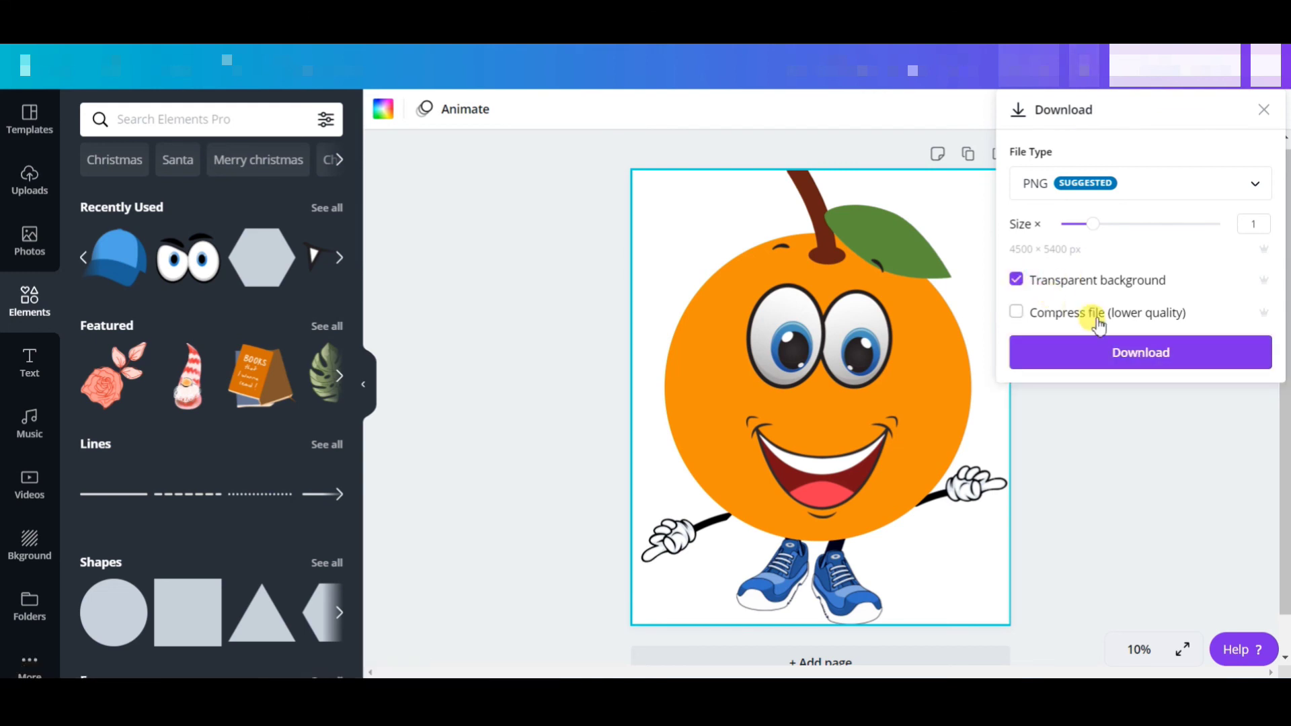
pyautogui.click(1097, 351)
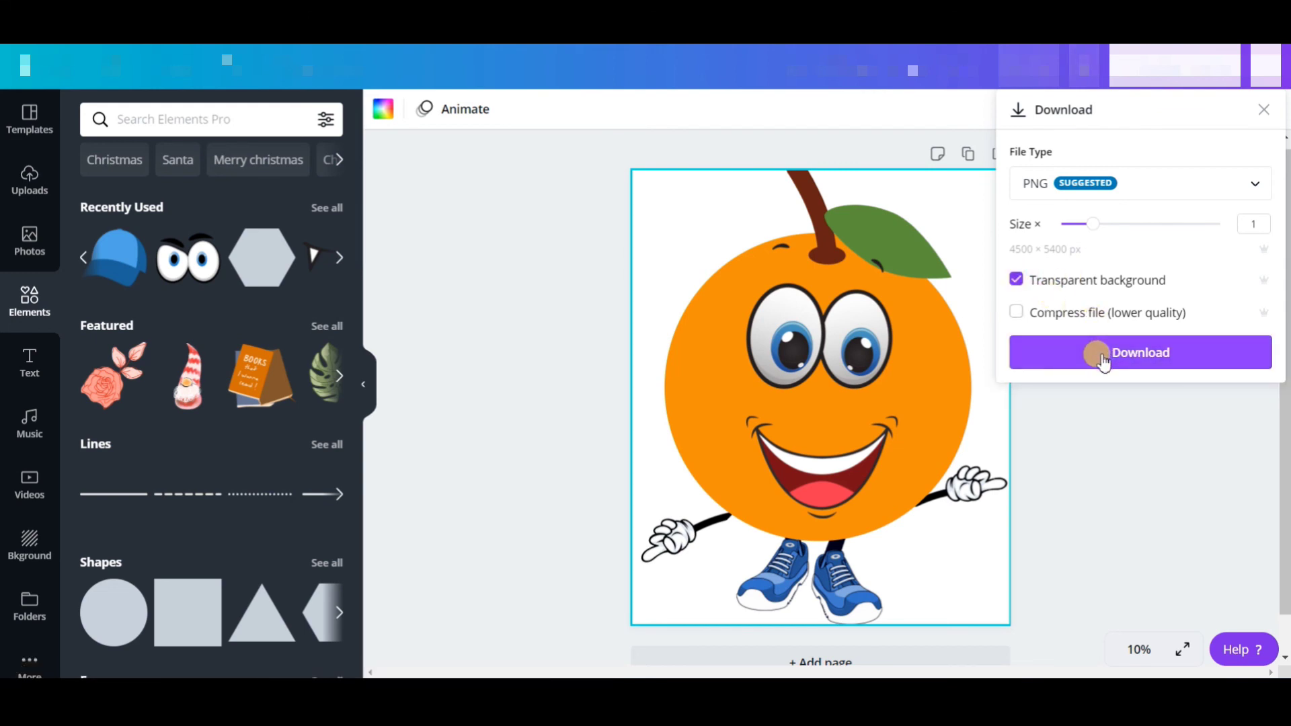
pyautogui.click(1102, 359)
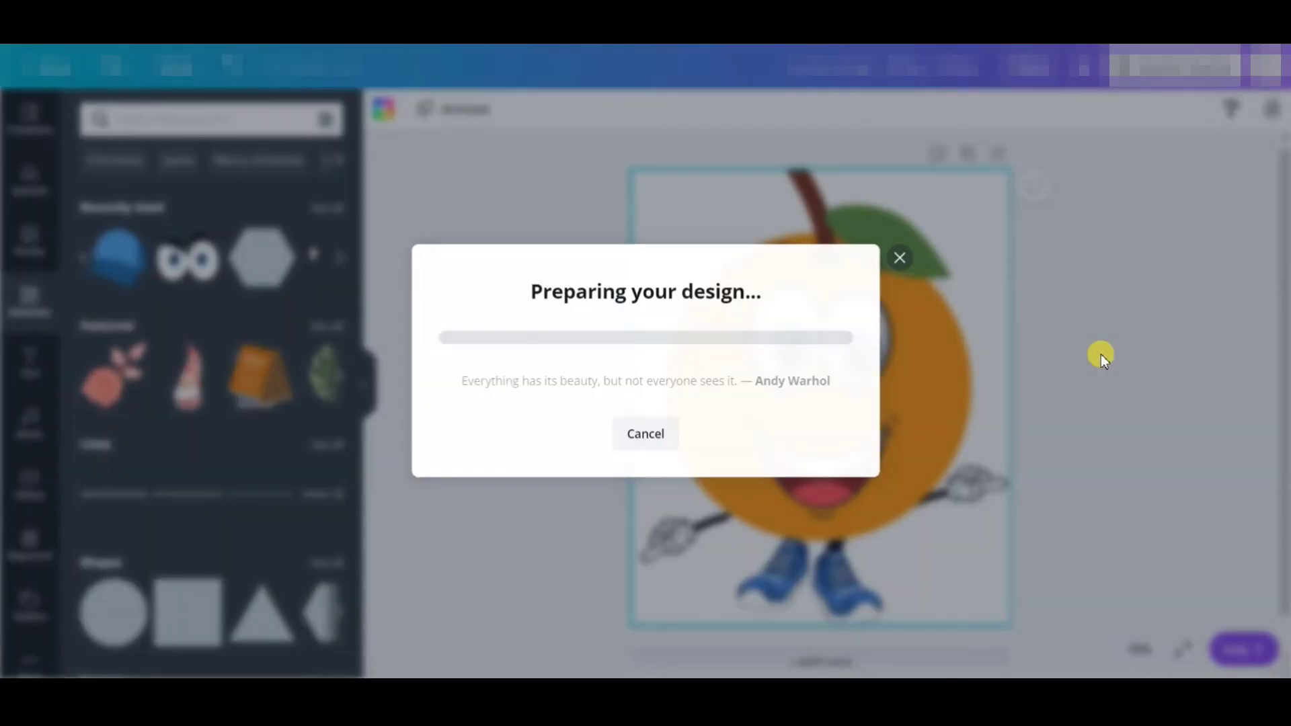